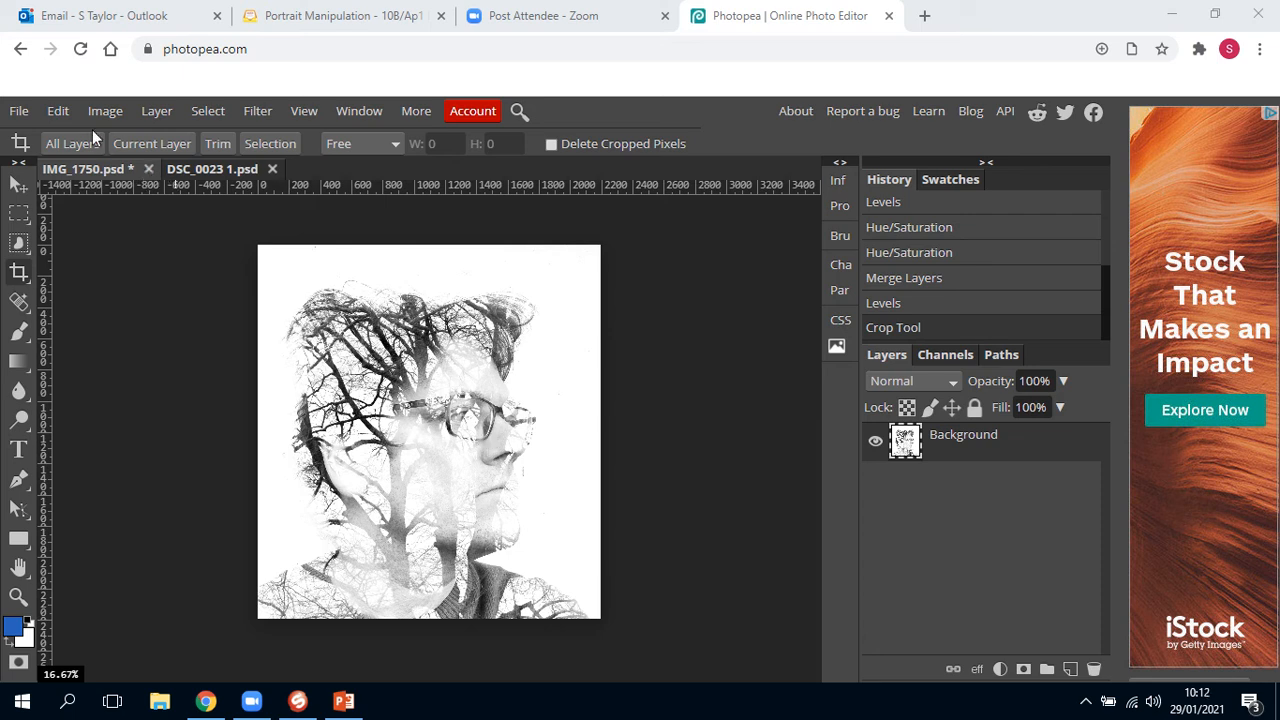
Open the profile portrait IMG_1750.JPG and the tree photo DSC_0023.JPG from the OneDrive_1_10-01-2021 folder as separate documents
{"action": "left_click", "coordinate": [18, 112]}
{"action": "left_click", "coordinate": [42, 167]}
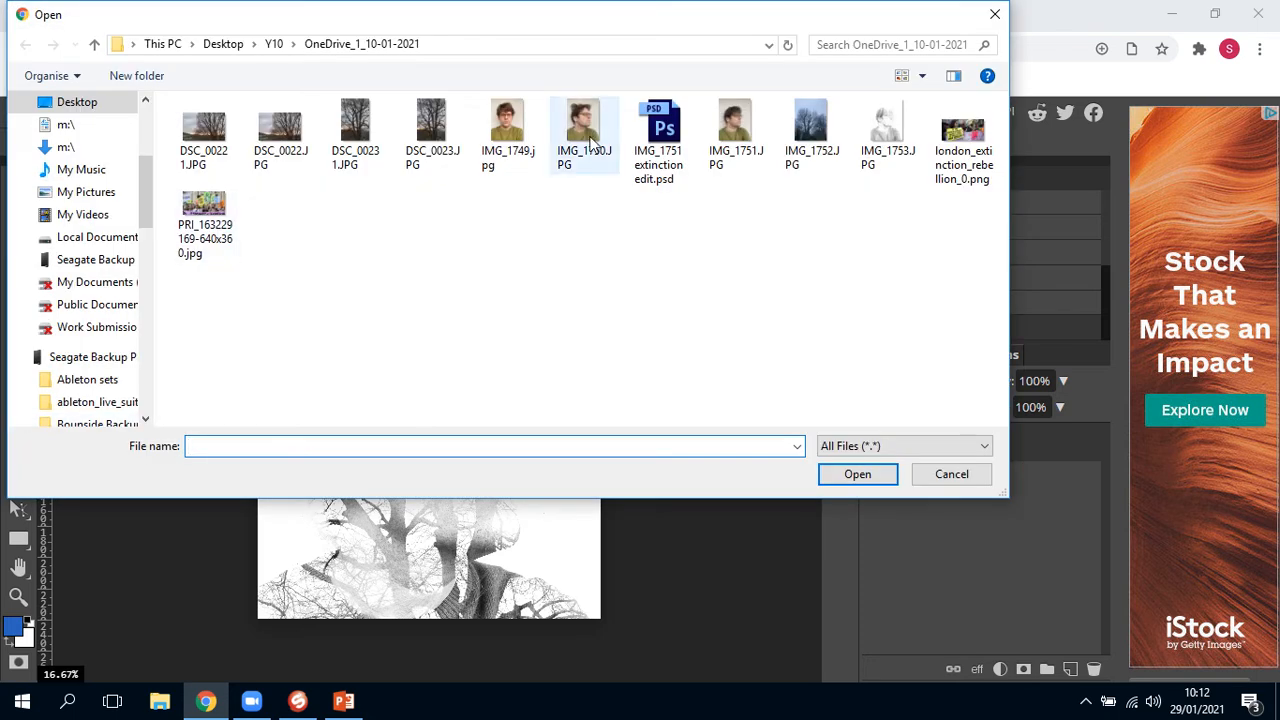
{"action": "double_click", "coordinate": [585, 135]}
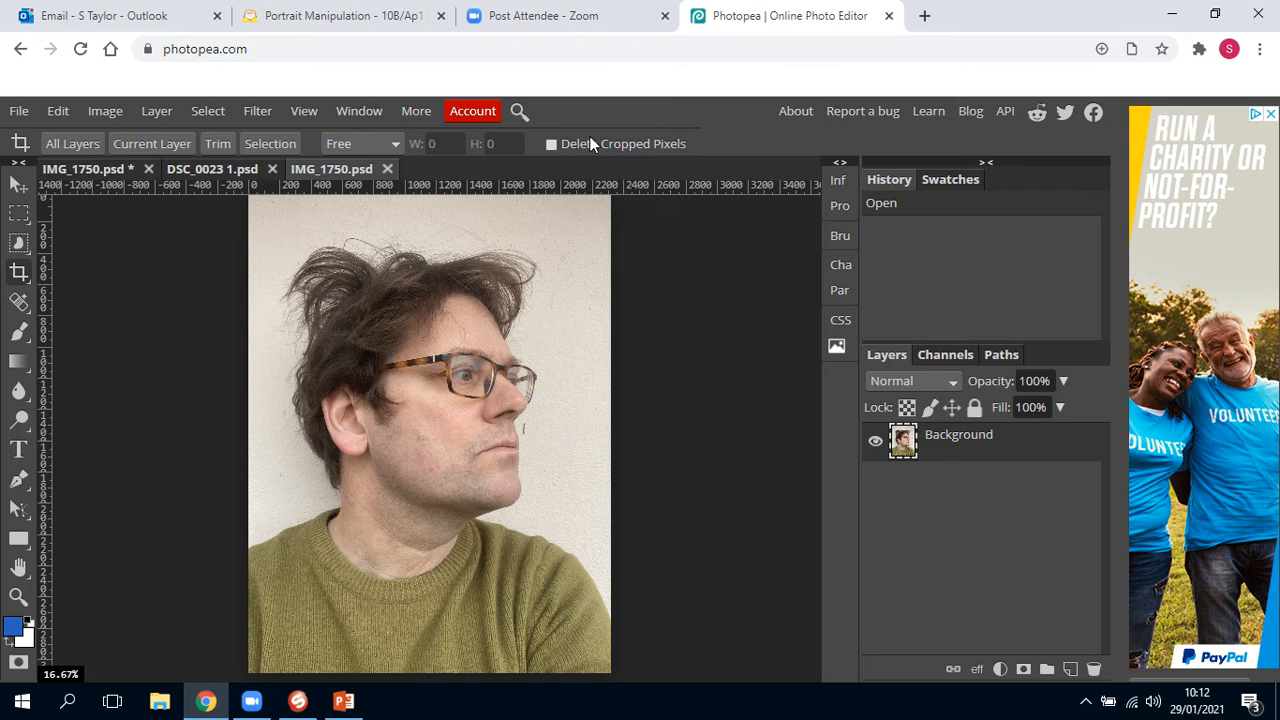
{"action": "left_click", "coordinate": [10, 111]}
{"action": "left_click", "coordinate": [40, 165]}
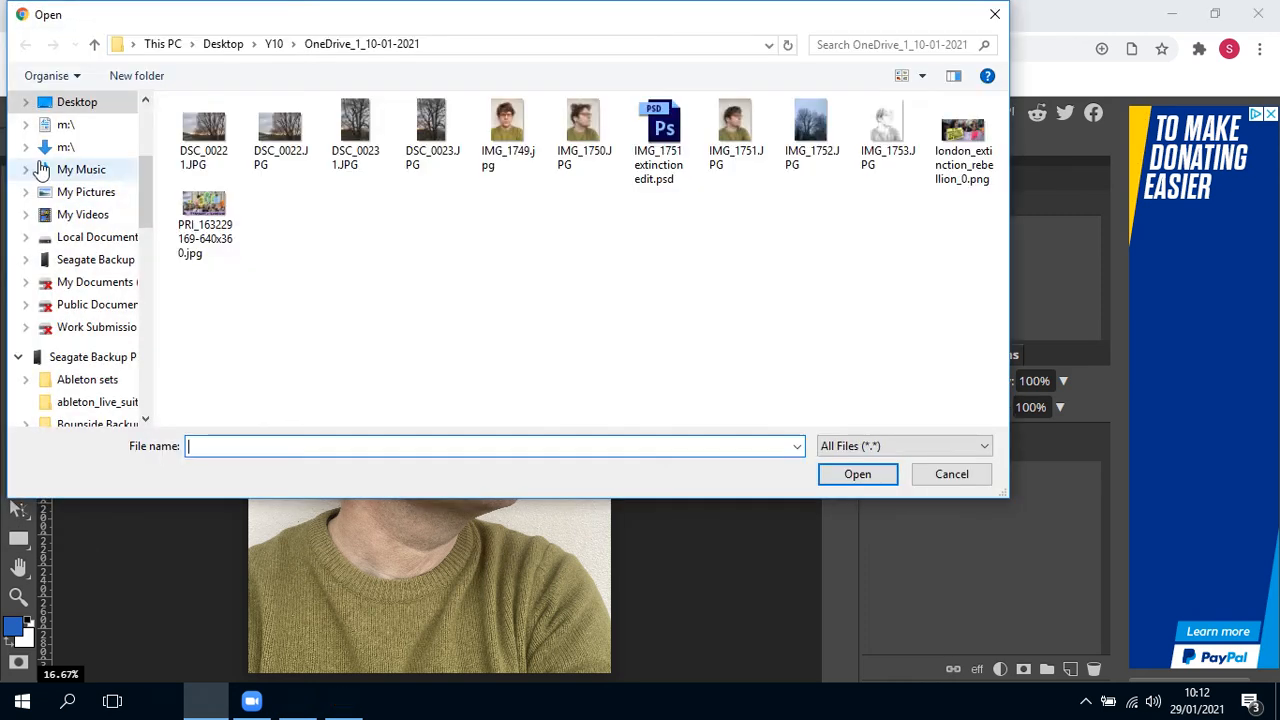
{"action": "double_click", "coordinate": [431, 122]}
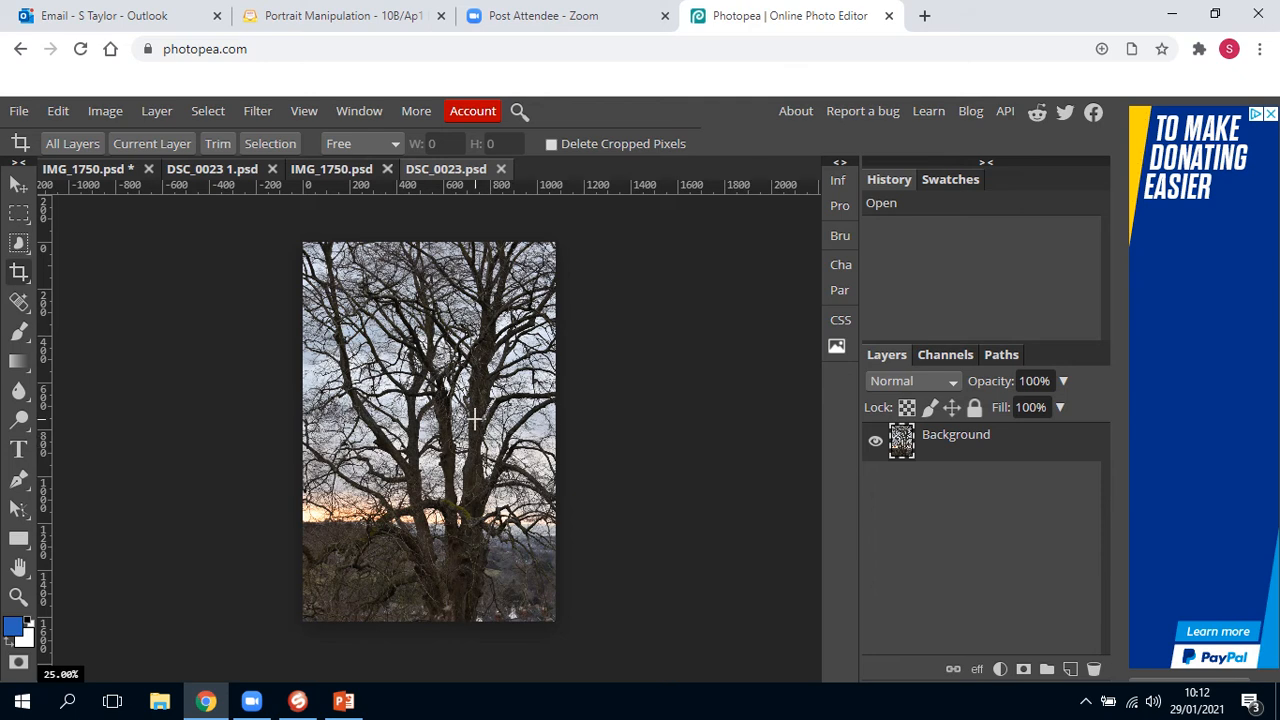
Copy the tree photo from DSC_0023 into the newly opened IMG_1750 portrait as a layer over the face, using the Move tool
{"action": "left_click", "coordinate": [344, 171]}
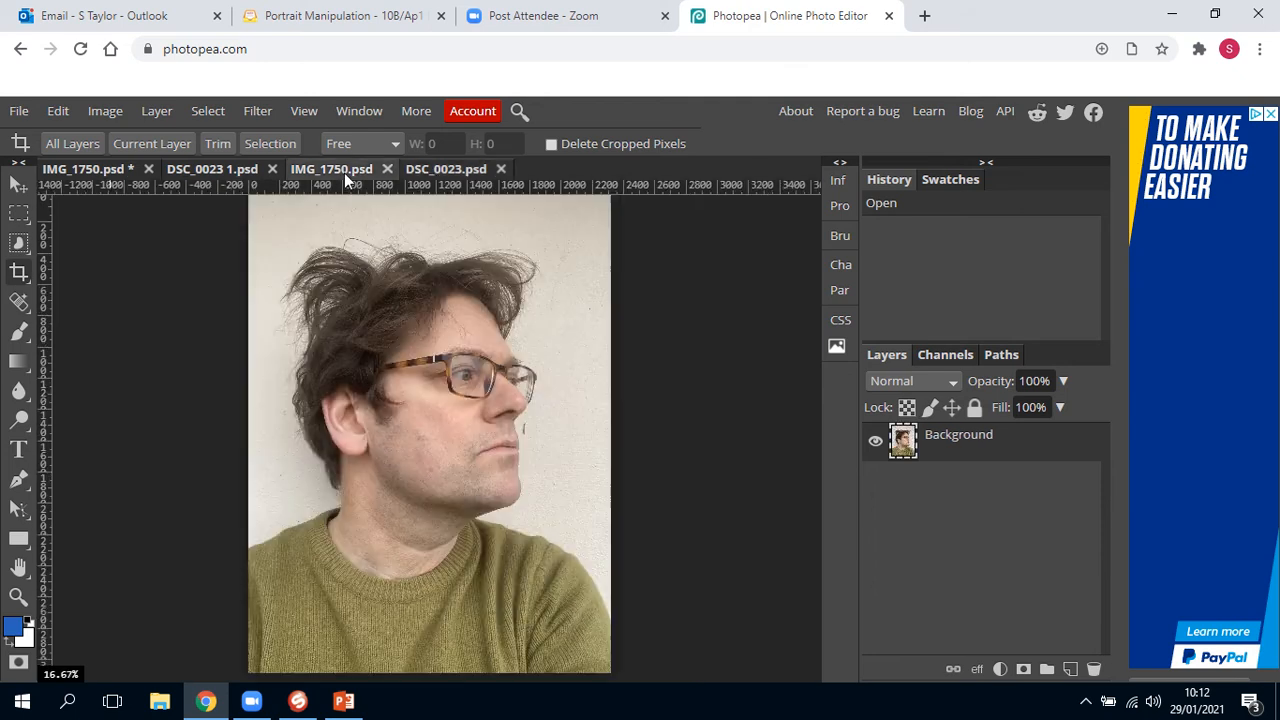
{"action": "left_click", "coordinate": [440, 173]}
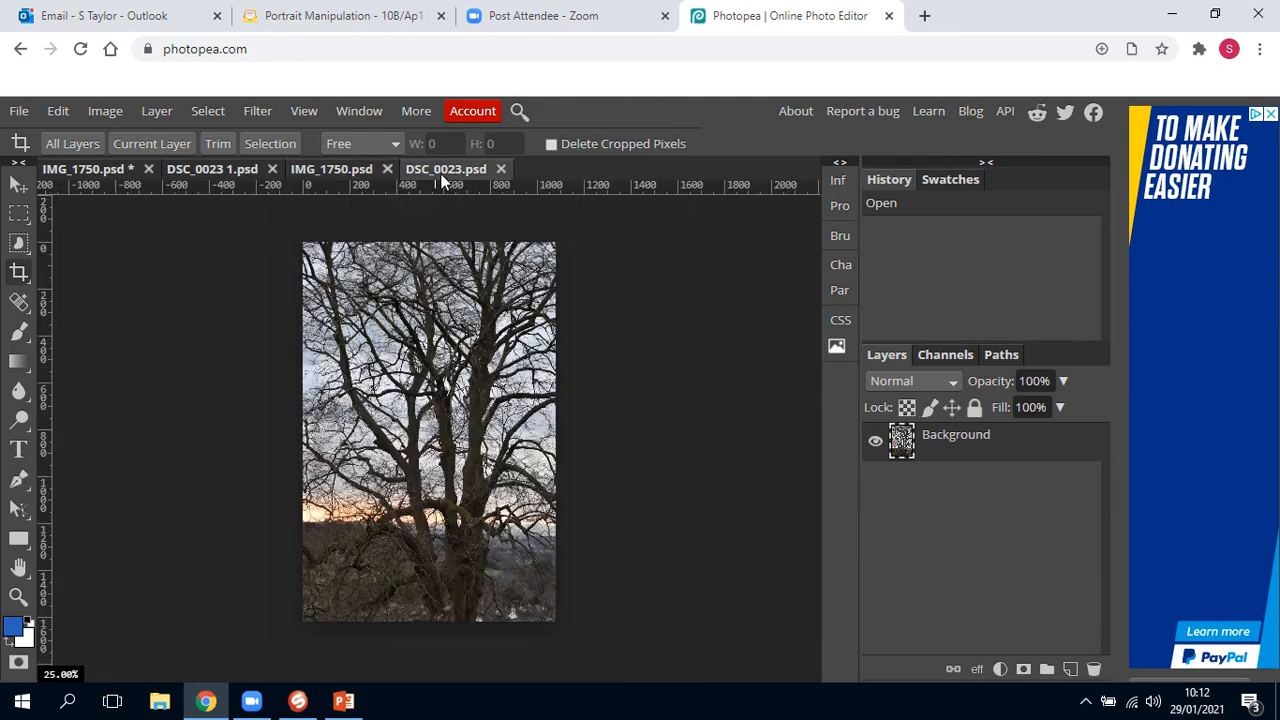
{"action": "left_click", "coordinate": [18, 184]}
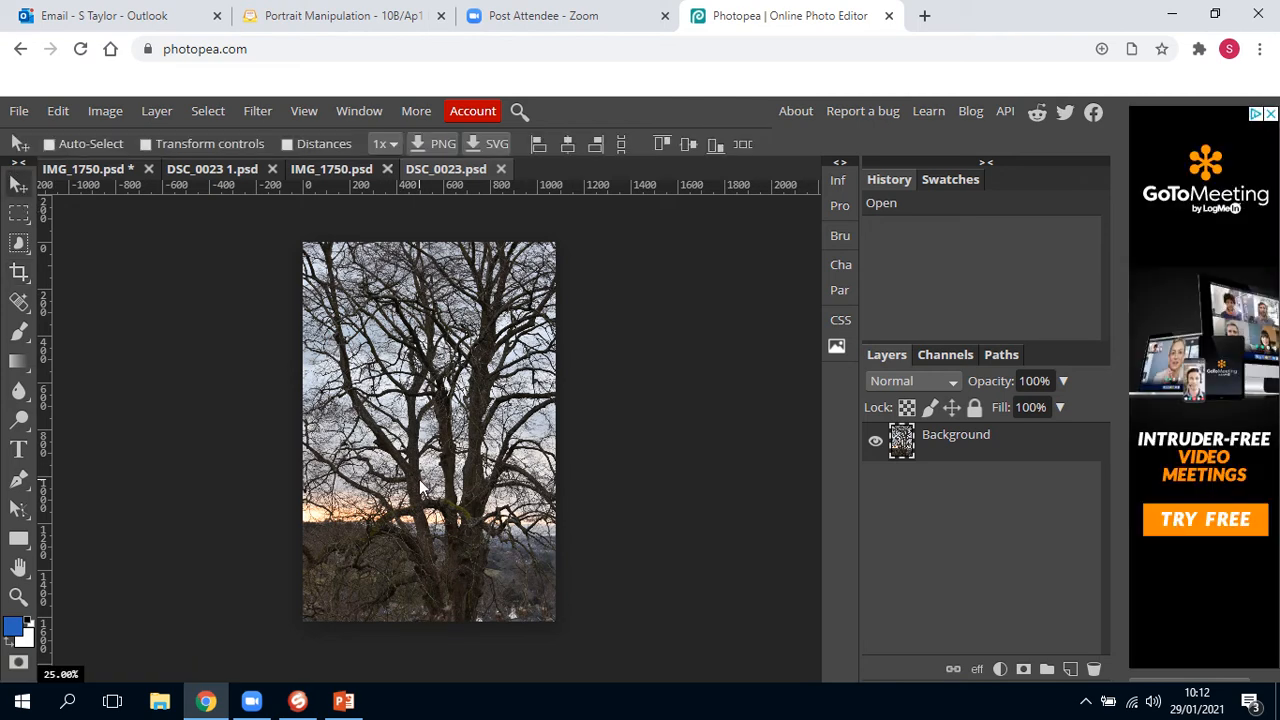
{"action": "left_click_drag", "start_coordinate": [419, 480], "coordinate": [437, 461]}
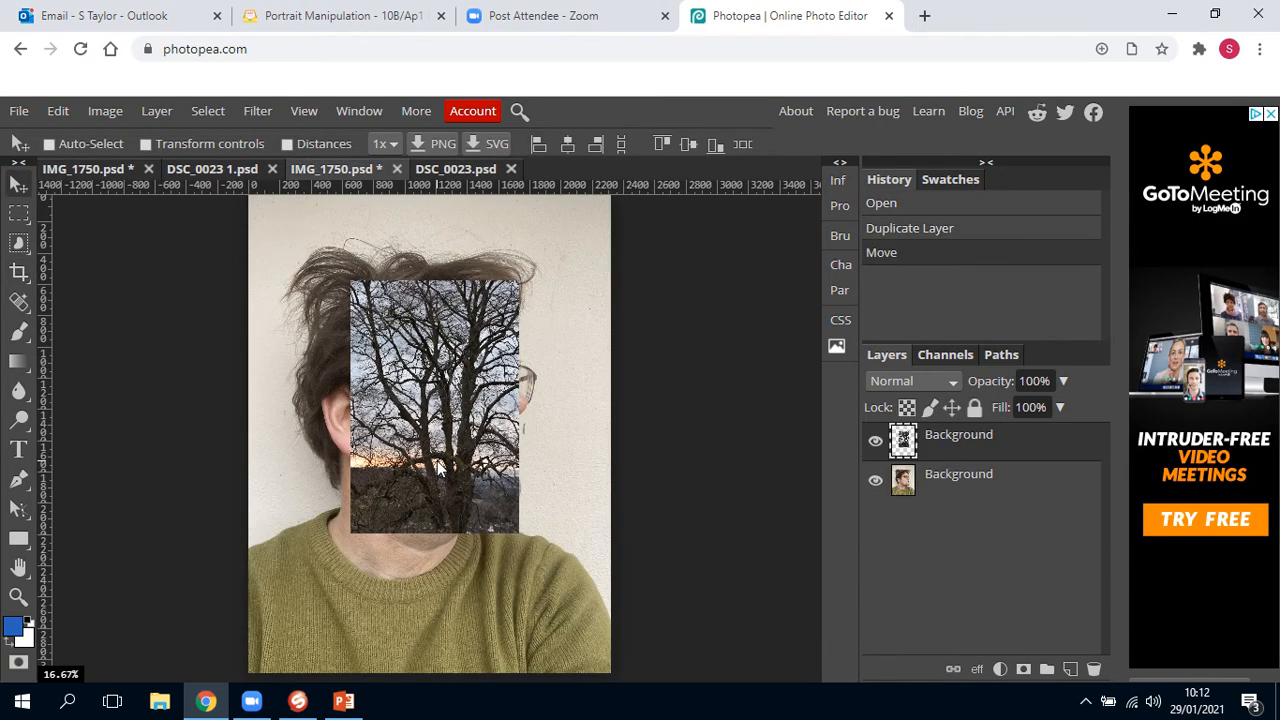
Scale the tree layer proportionally to about 224% so it covers the whole portrait, and shift it slightly downward
{"action": "left_click", "coordinate": [57, 112]}
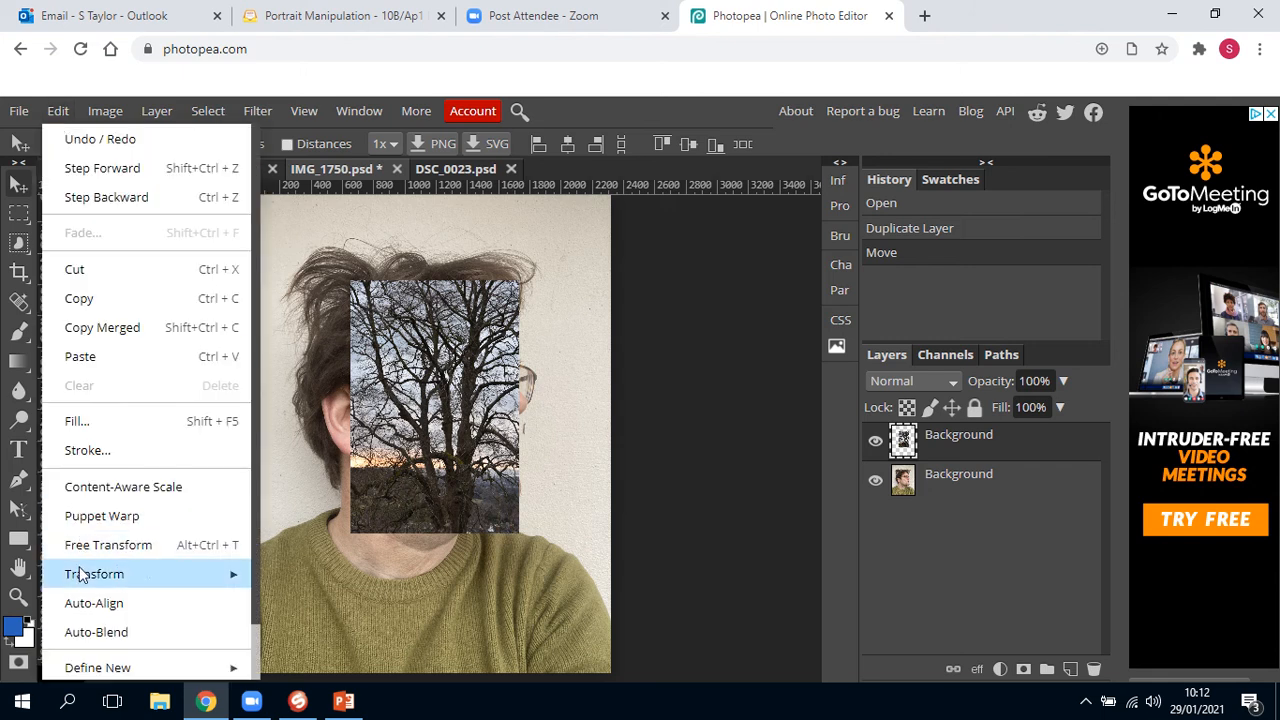
{"action": "mouse_move", "coordinate": [82, 574]}
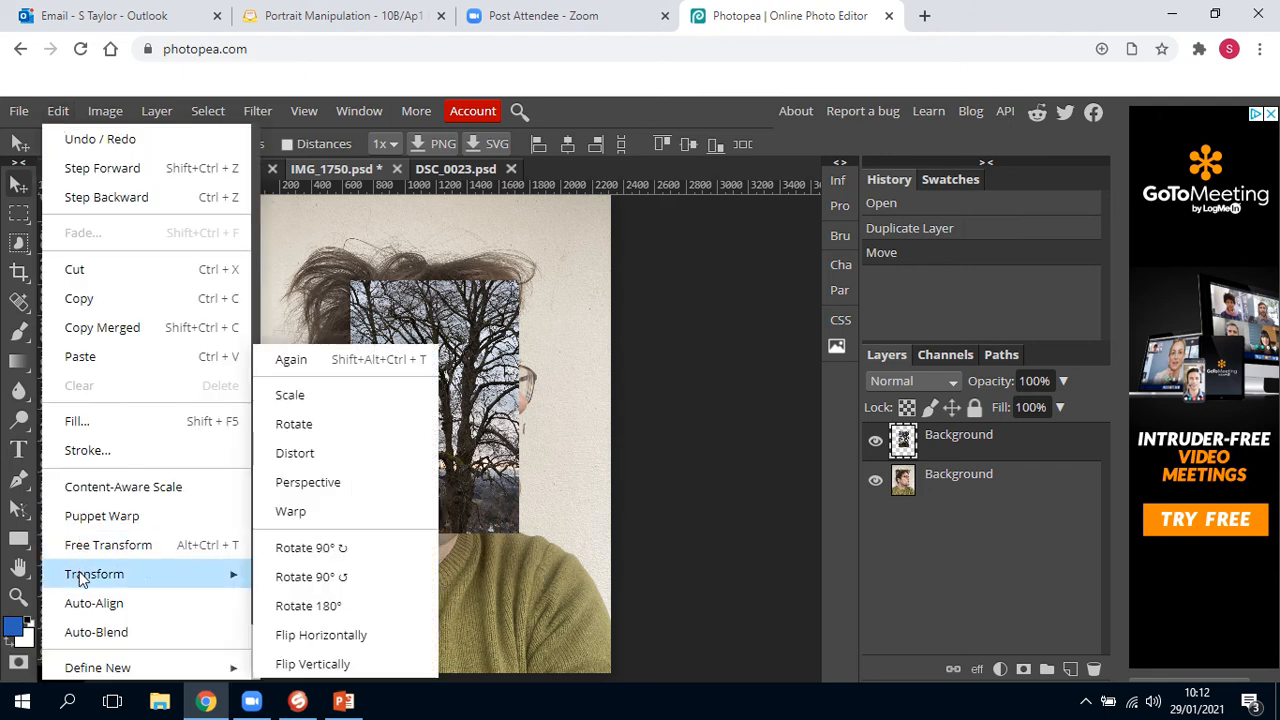
{"action": "left_click", "coordinate": [329, 394]}
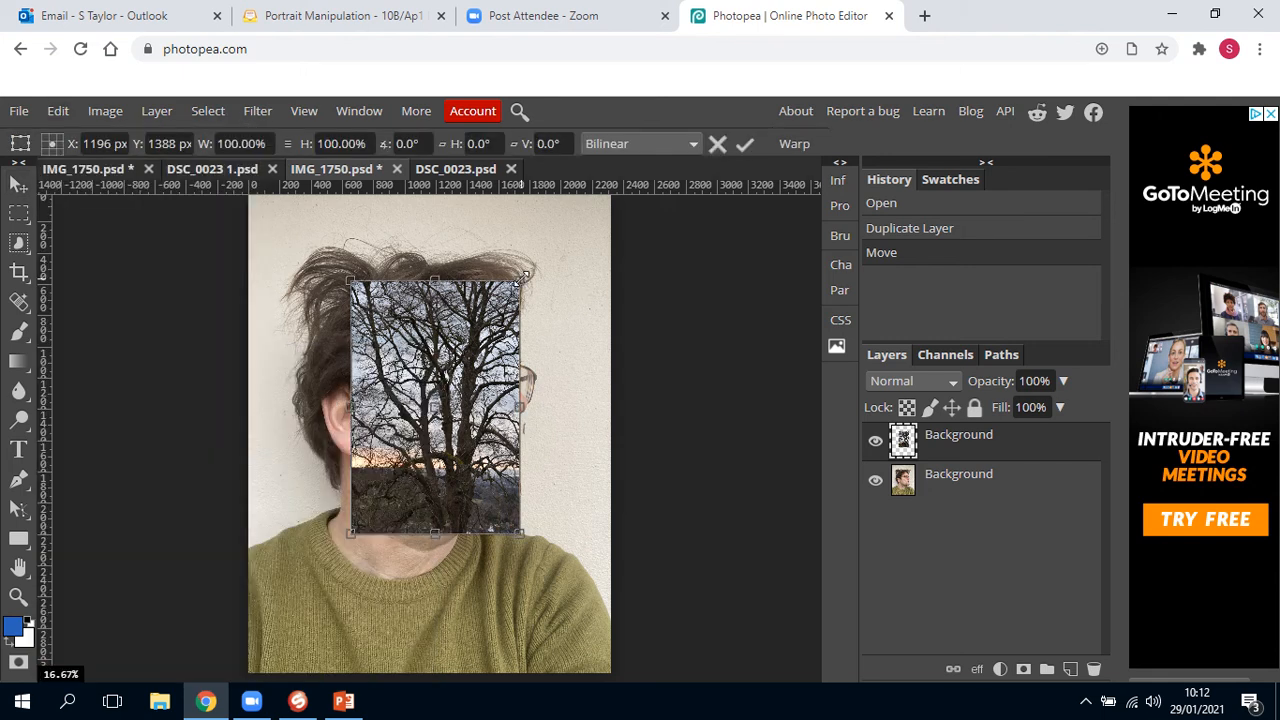
{"action": "left_click_drag", "start_coordinate": [524, 276], "coordinate": [618, 222]}
{"action": "left_click_drag", "start_coordinate": [350, 533], "coordinate": [241, 623]}
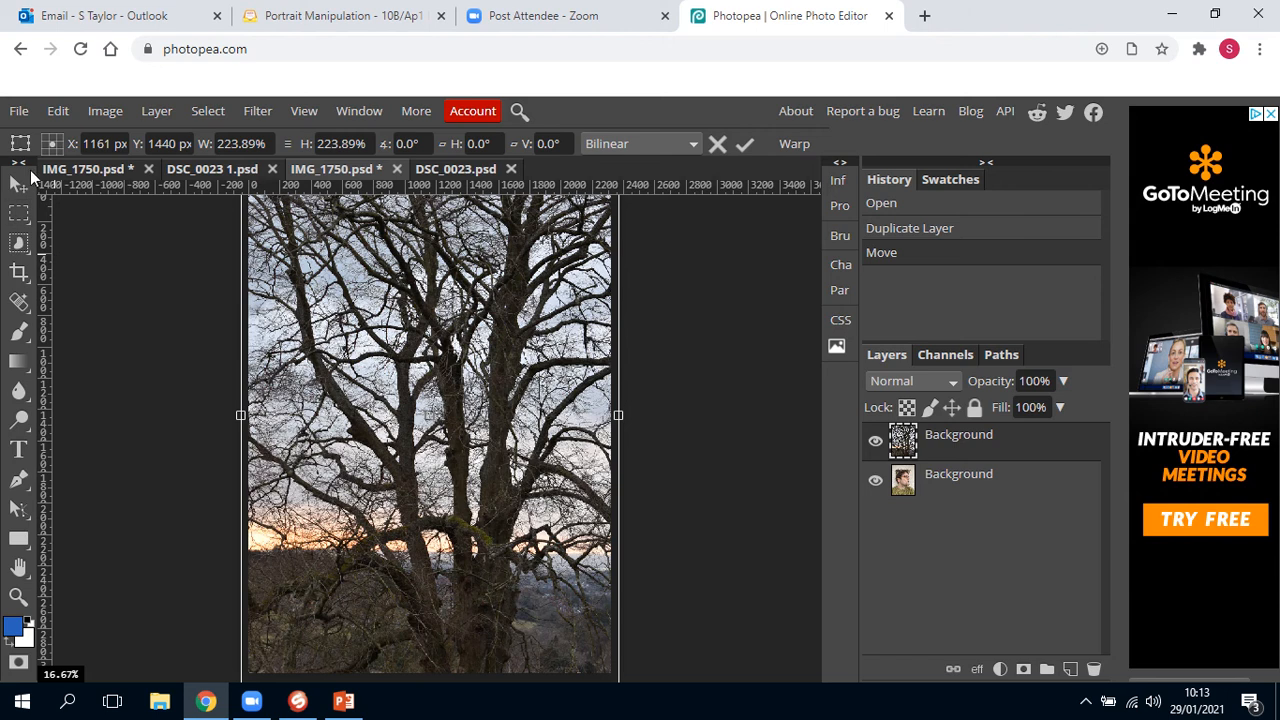
{"action": "left_click", "coordinate": [745, 143]}
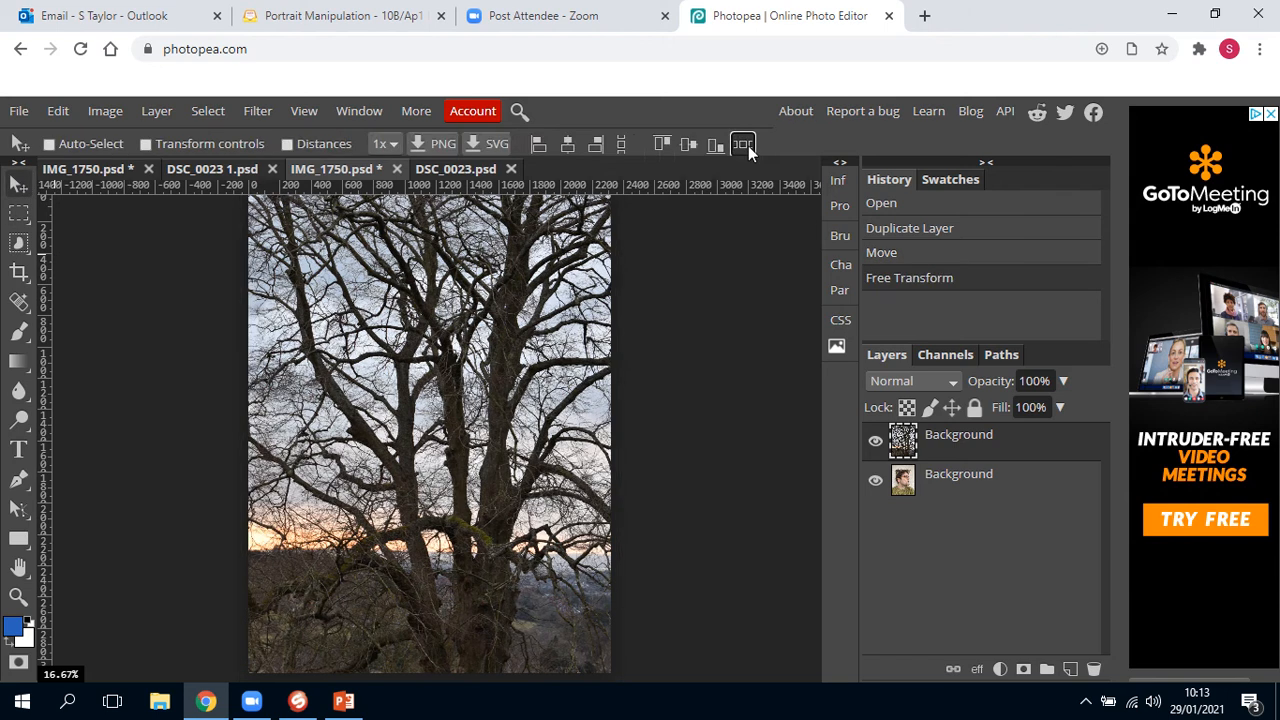
{"action": "left_click_drag", "start_coordinate": [719, 299], "coordinate": [718, 326]}
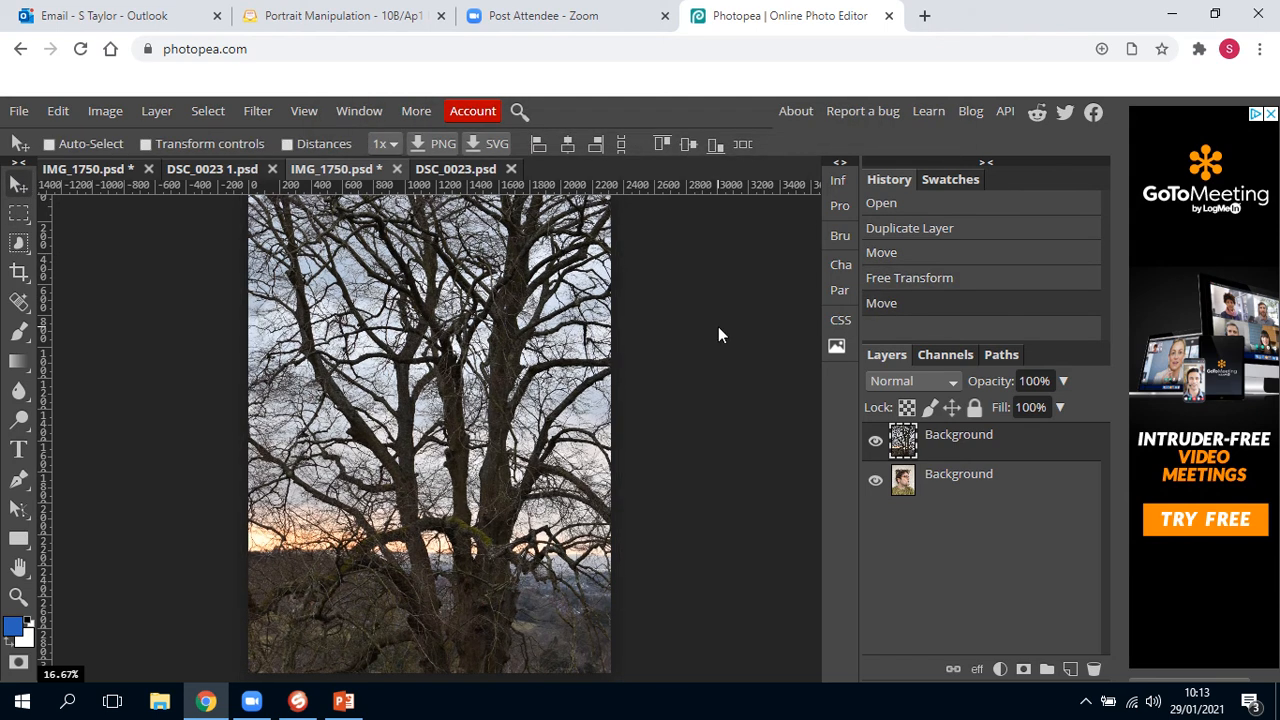
Set the blend mode of the upper tree layer to Screen
{"action": "left_click", "coordinate": [930, 488]}
{"action": "left_click", "coordinate": [937, 452]}
{"action": "left_click", "coordinate": [925, 382]}
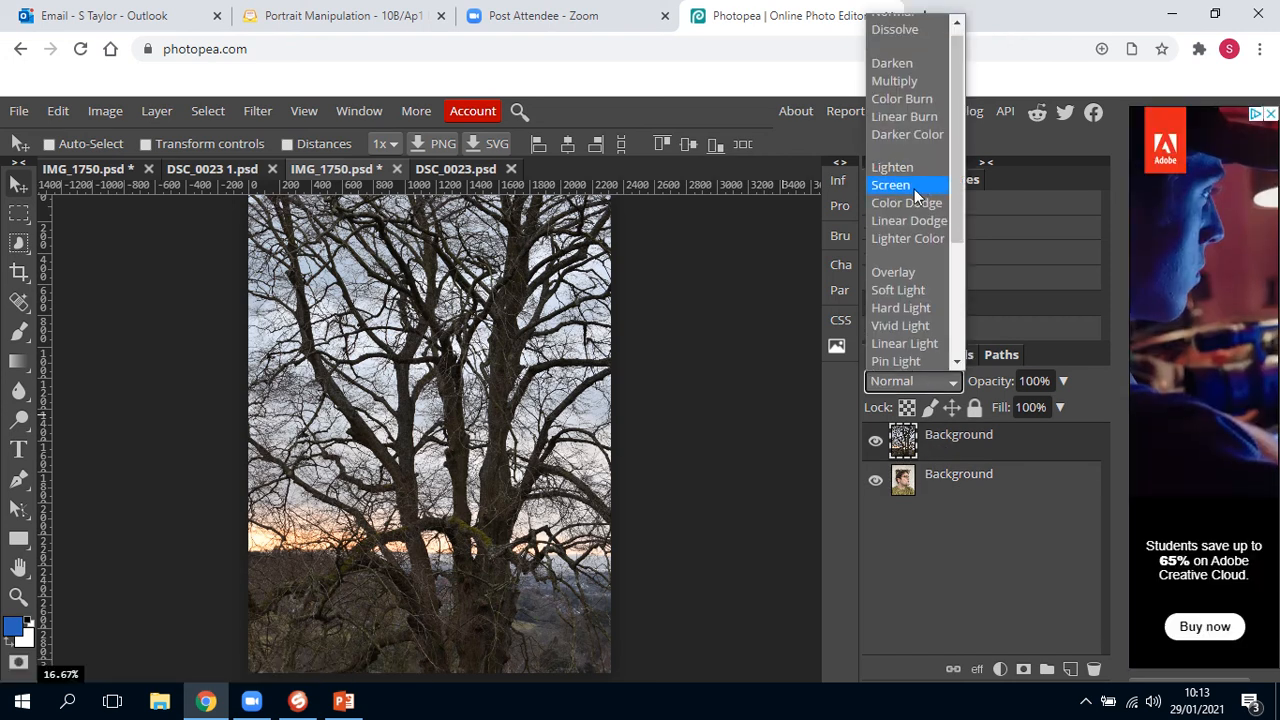
{"action": "left_click", "coordinate": [914, 187]}
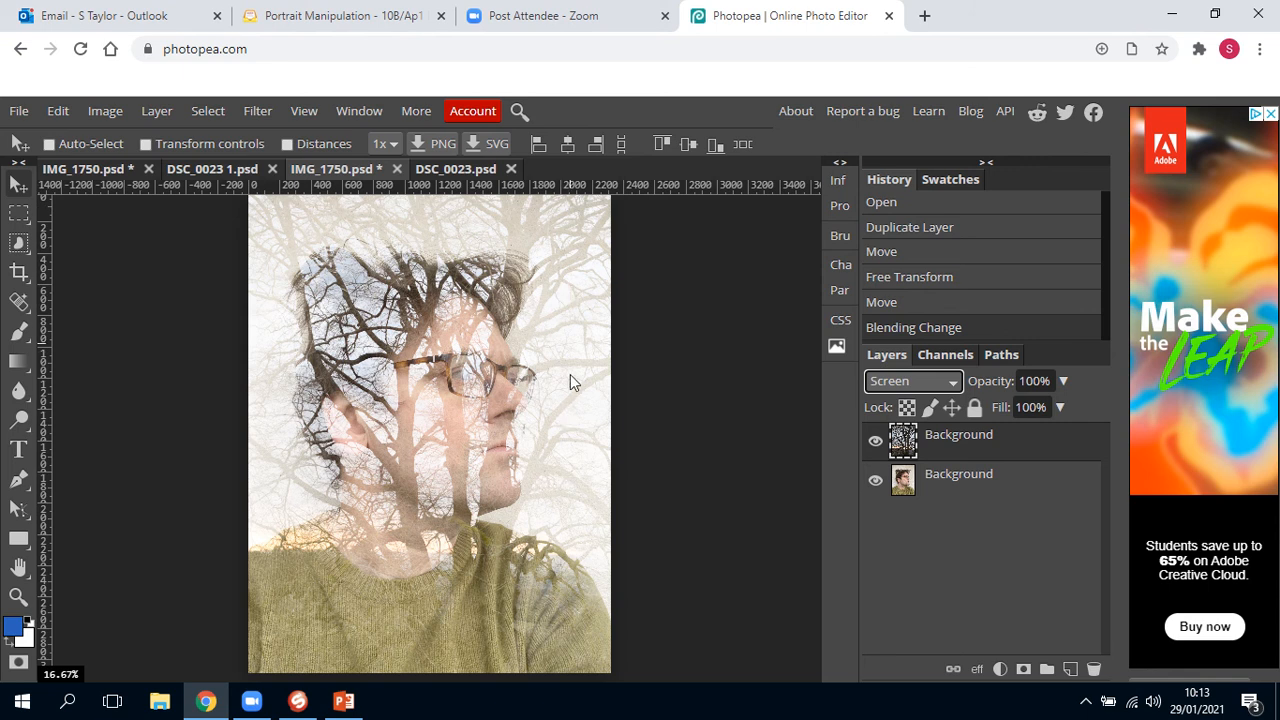
Brighten the portrait layer with a Levels adjustment, lowering the white input level to 202
{"action": "left_click", "coordinate": [978, 492]}
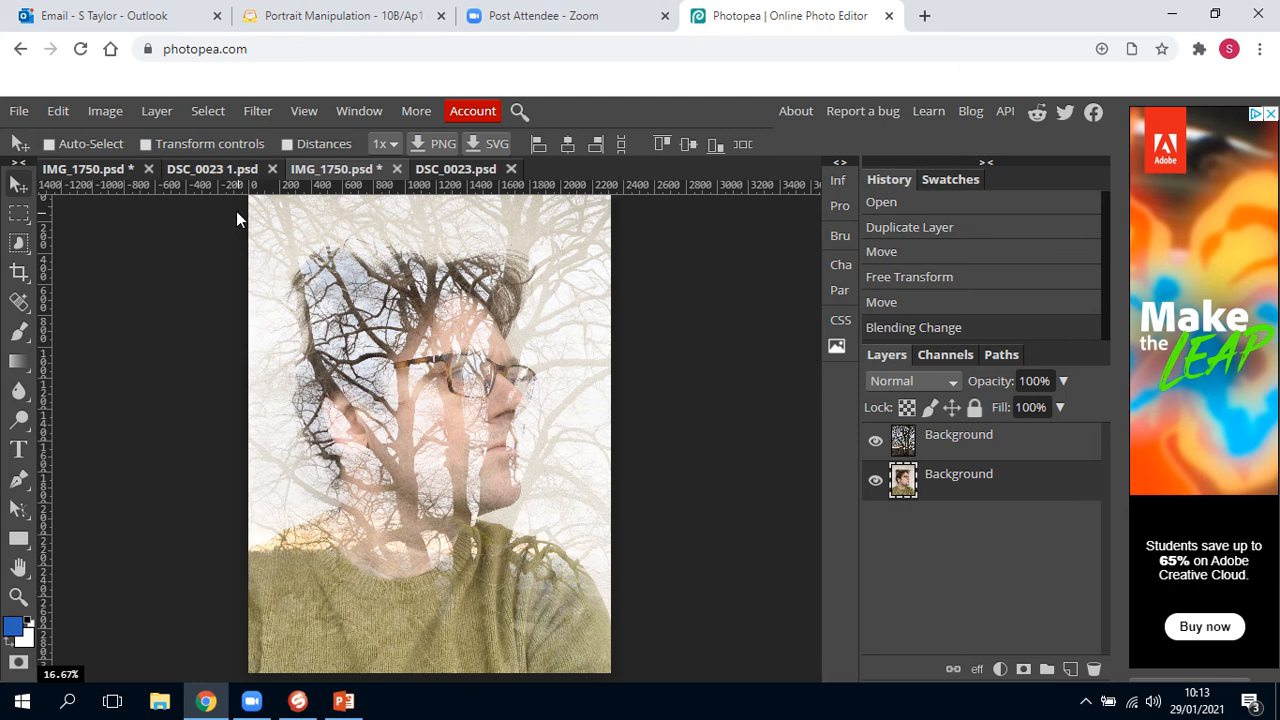
{"action": "left_click", "coordinate": [108, 116]}
{"action": "mouse_move", "coordinate": [112, 138]}
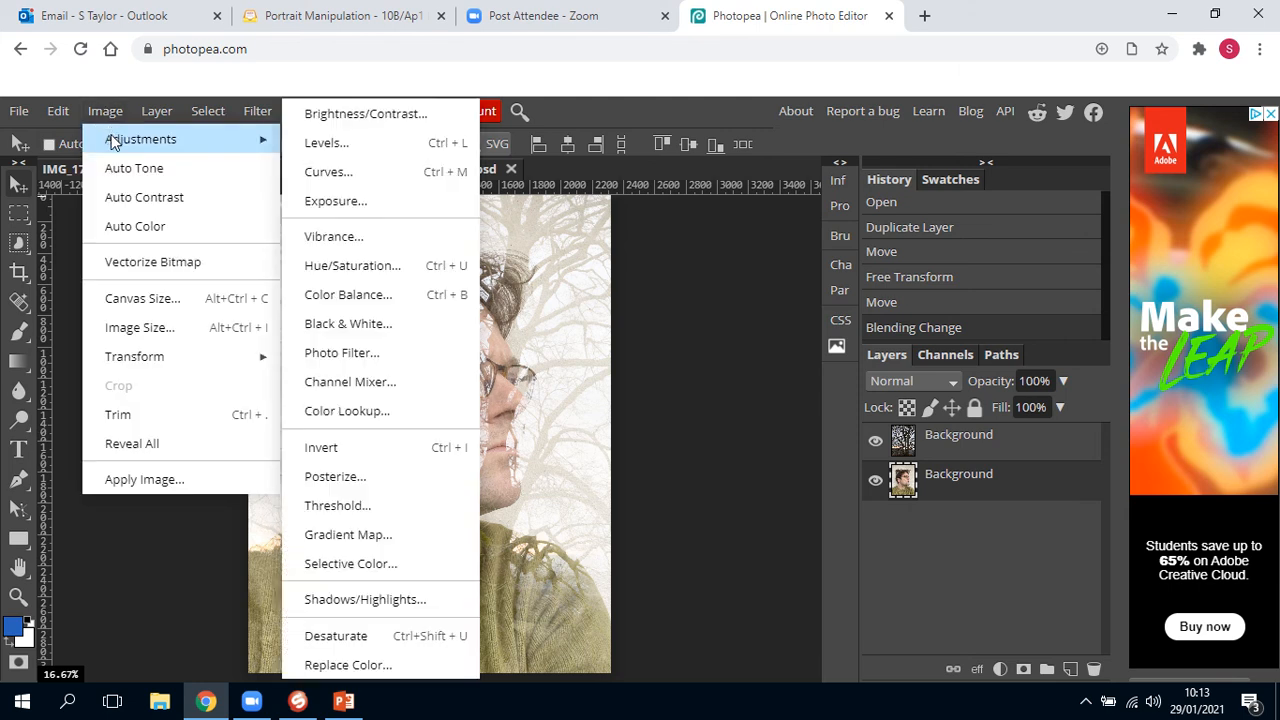
{"action": "left_click", "coordinate": [337, 142]}
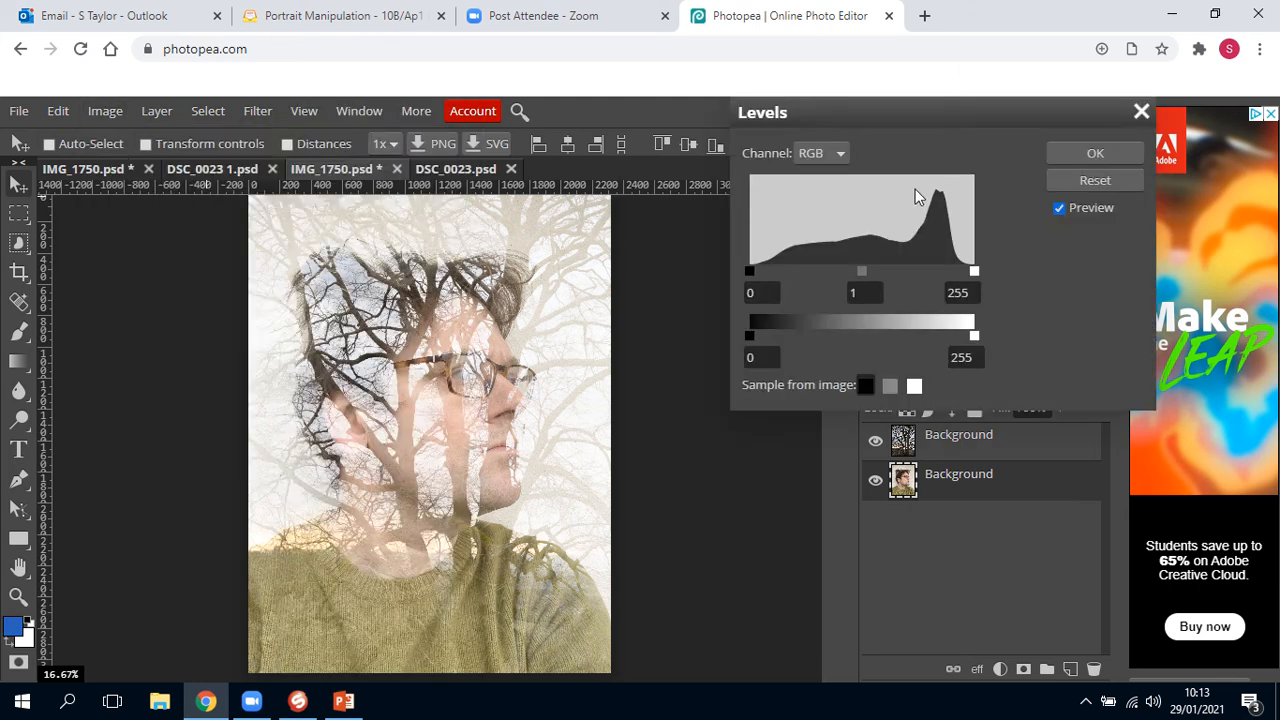
{"action": "left_click_drag", "start_coordinate": [970, 268], "coordinate": [936, 269]}
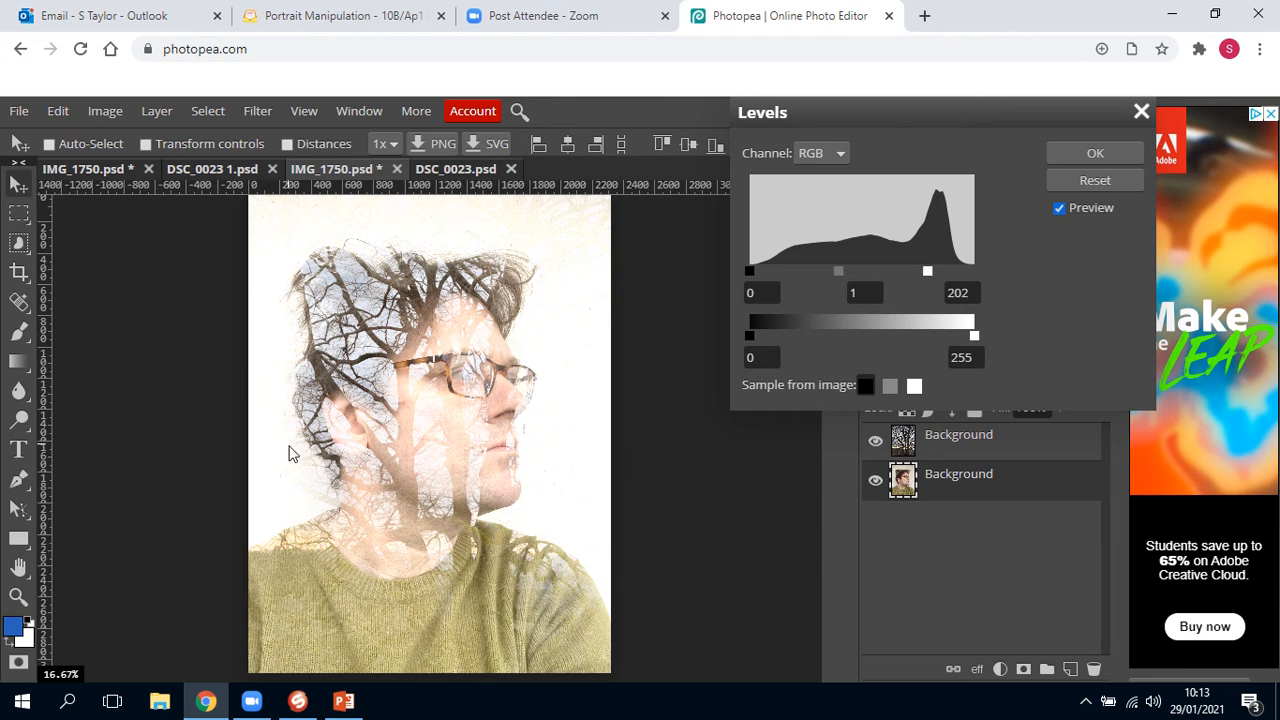
{"action": "left_click", "coordinate": [1074, 154]}
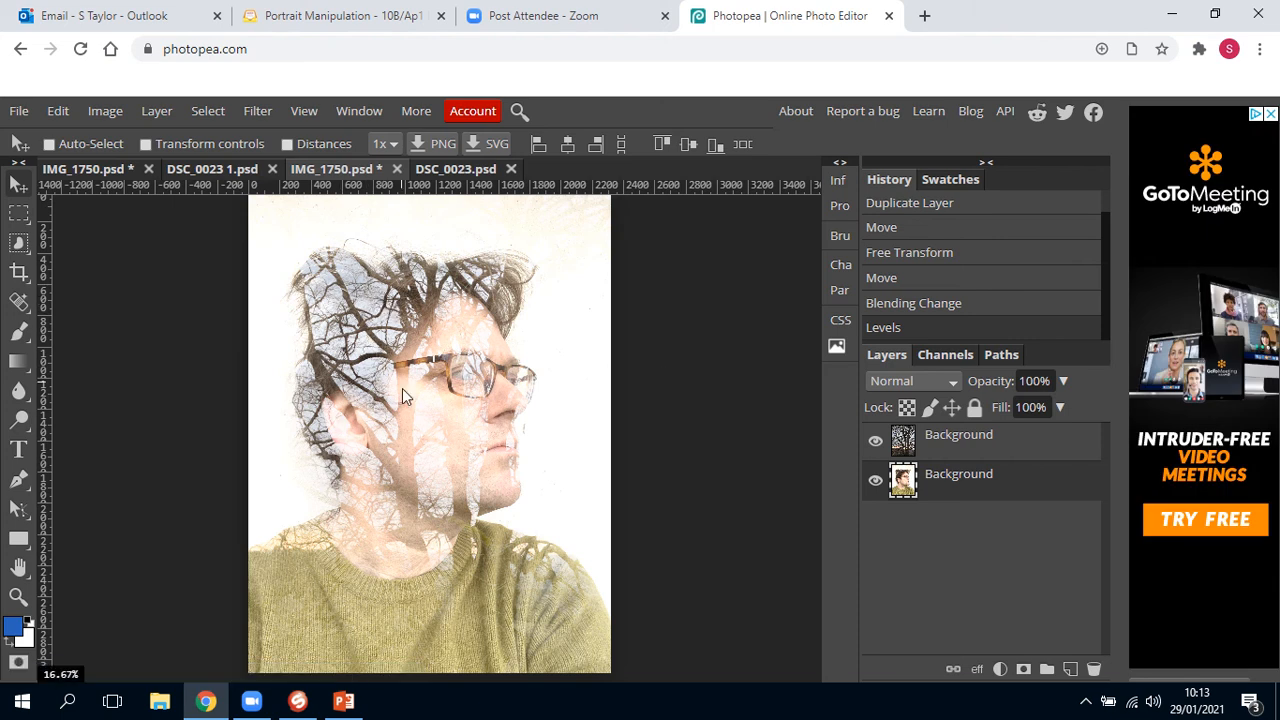
Apply a Levels adjustment to the tree layer with the white input level at 193
{"action": "left_click", "coordinate": [960, 452]}
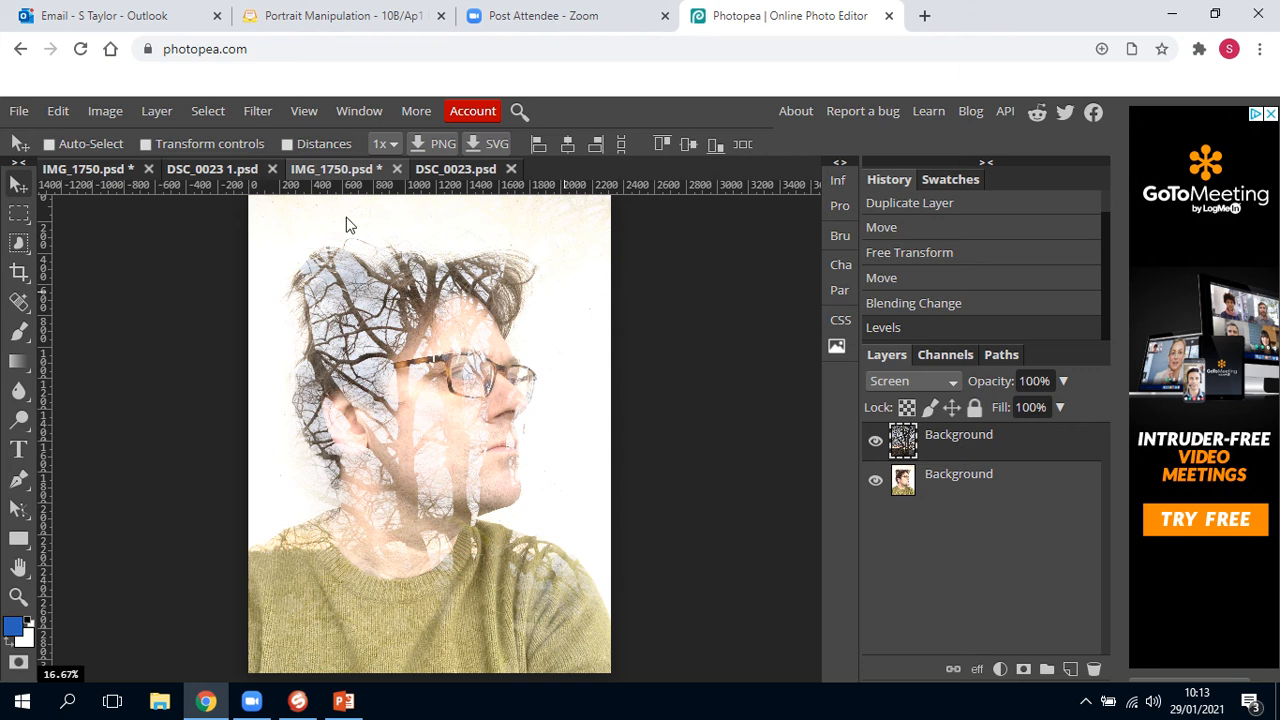
{"action": "left_click", "coordinate": [103, 113]}
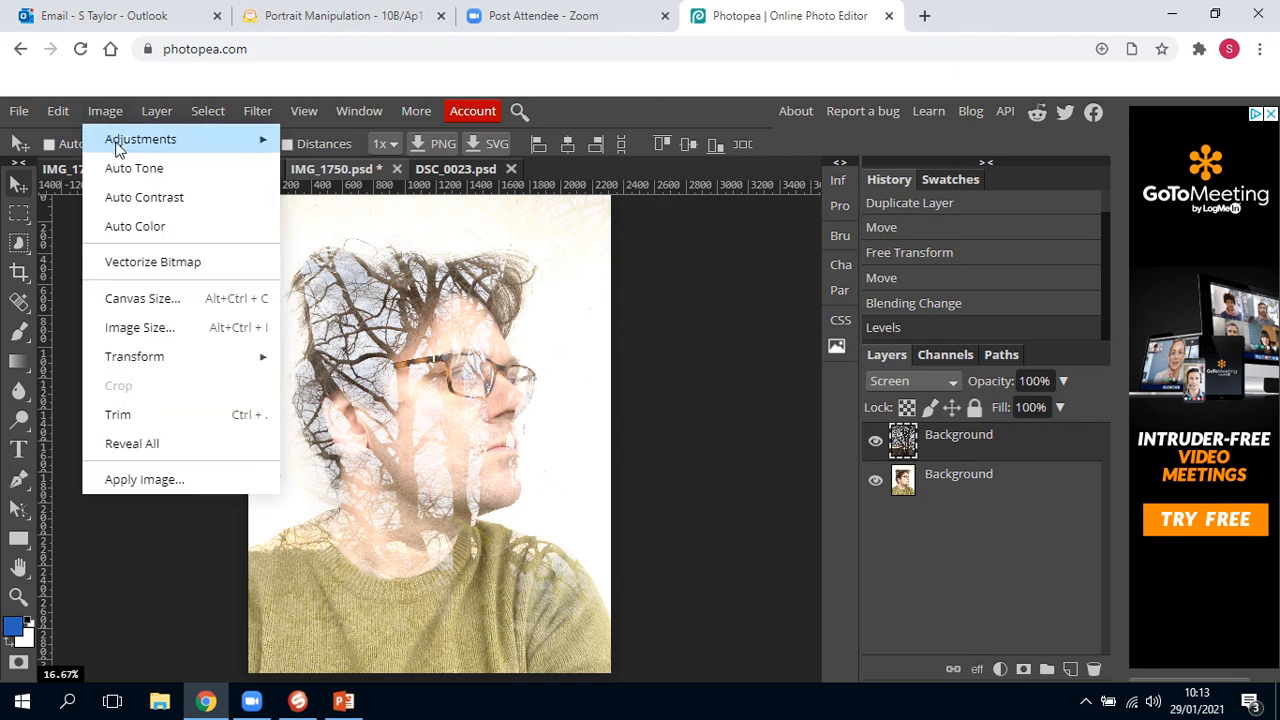
{"action": "mouse_move", "coordinate": [118, 141]}
{"action": "left_click", "coordinate": [322, 145]}
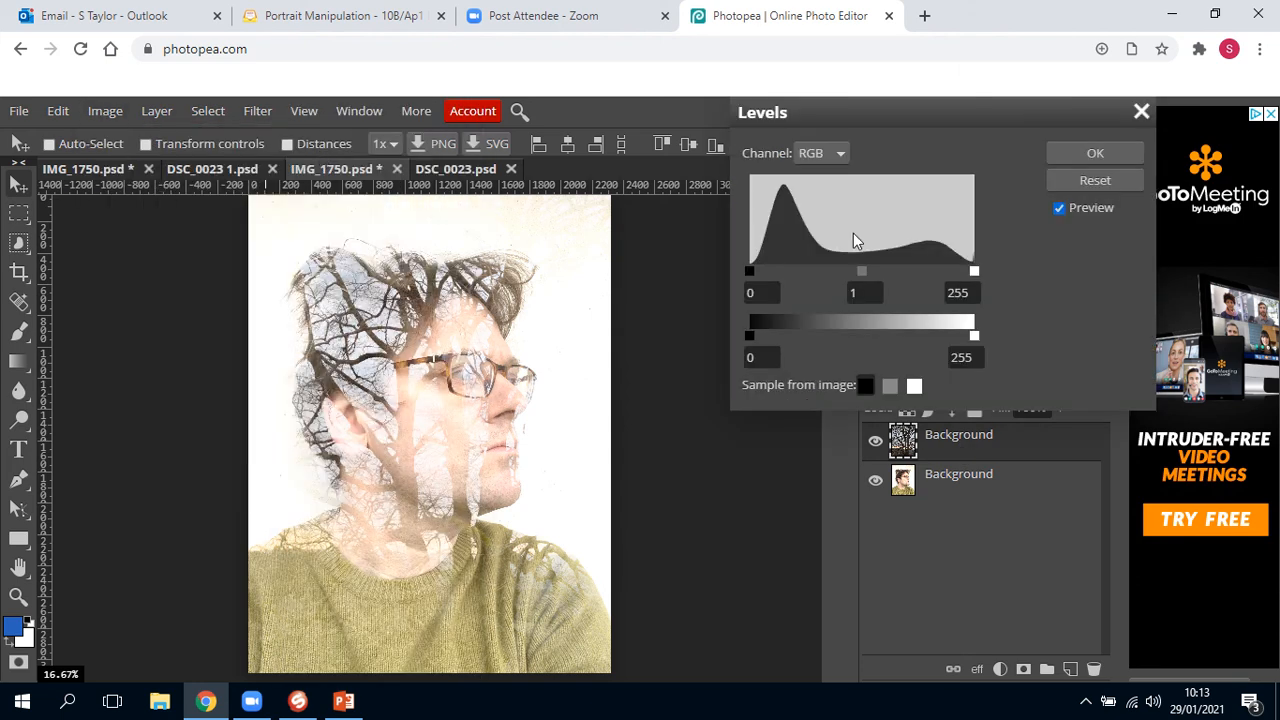
{"action": "left_click_drag", "start_coordinate": [963, 274], "coordinate": [922, 285]}
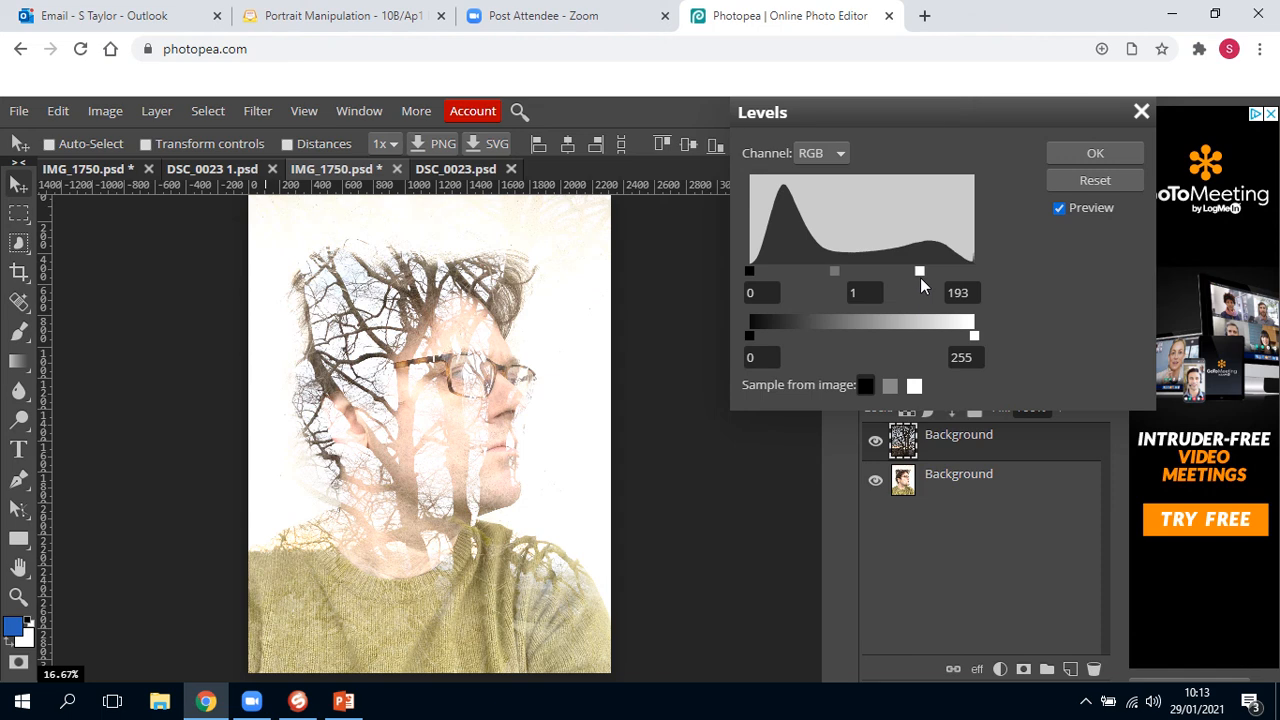
{"action": "left_click", "coordinate": [1125, 150]}
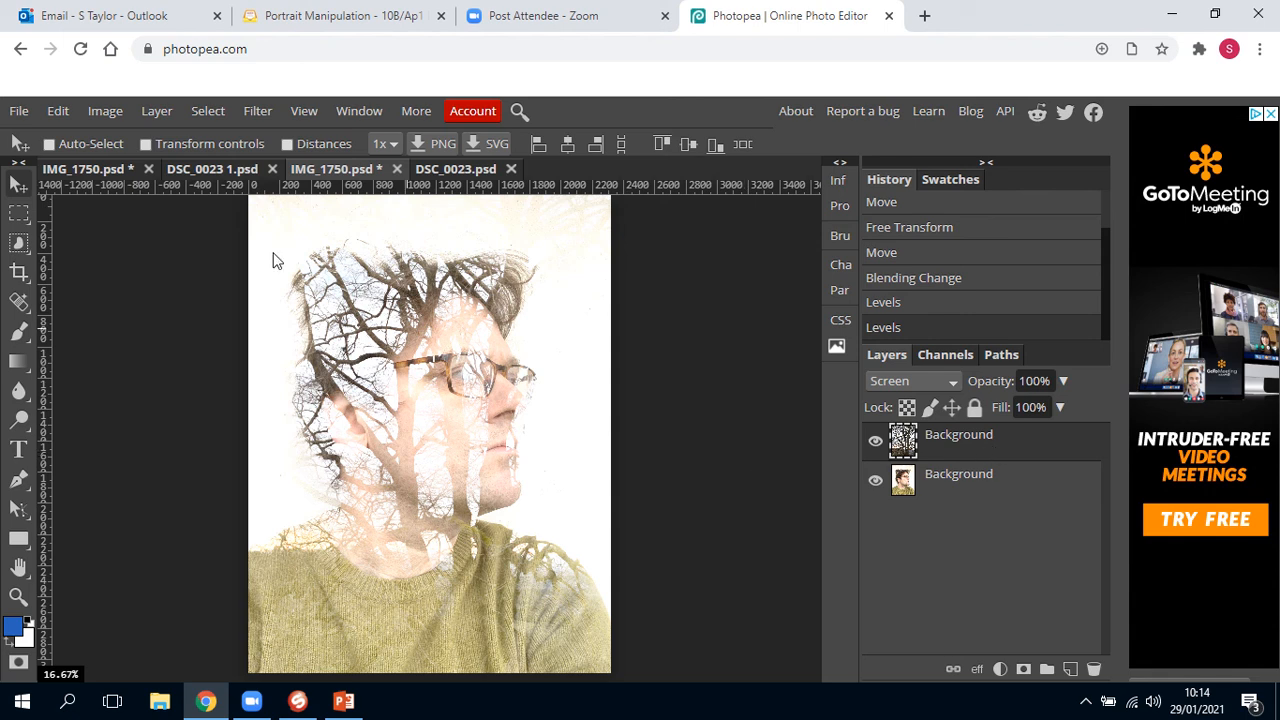
Remove all colour from the tree layer with Hue/Saturation, setting the saturation to -100
{"action": "left_click", "coordinate": [105, 111]}
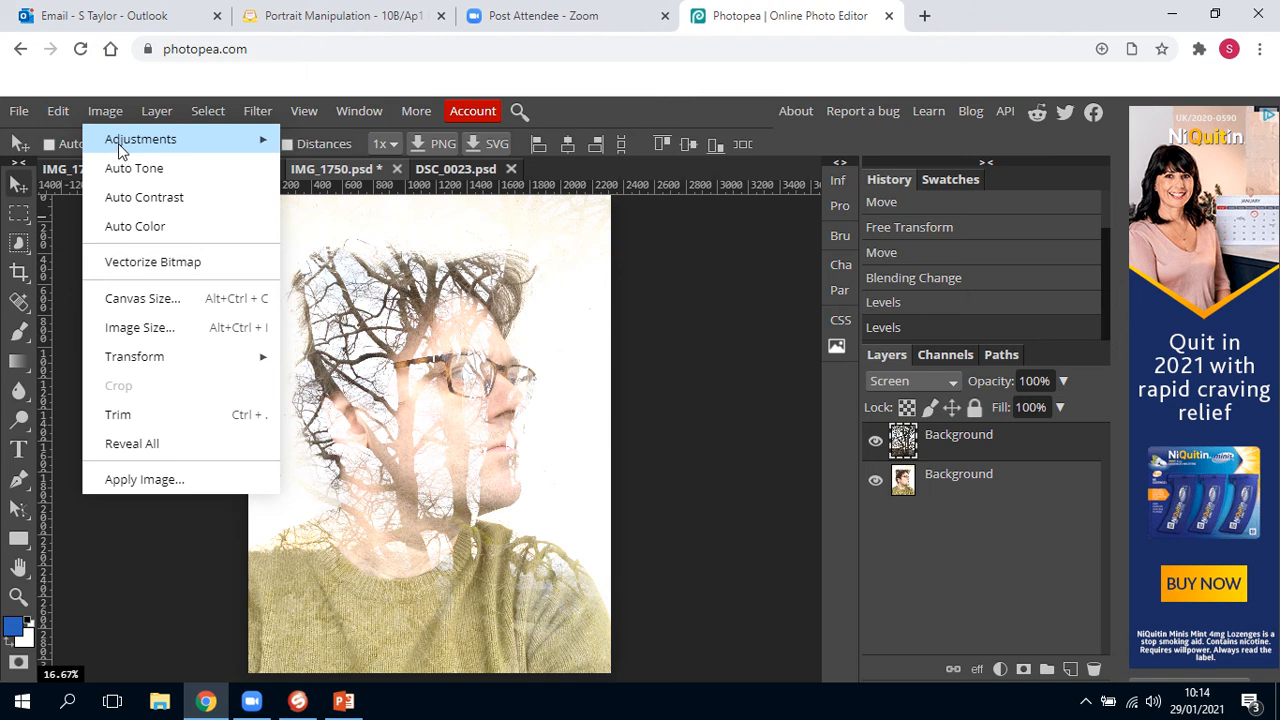
{"action": "mouse_move", "coordinate": [120, 145]}
{"action": "left_click", "coordinate": [329, 265]}
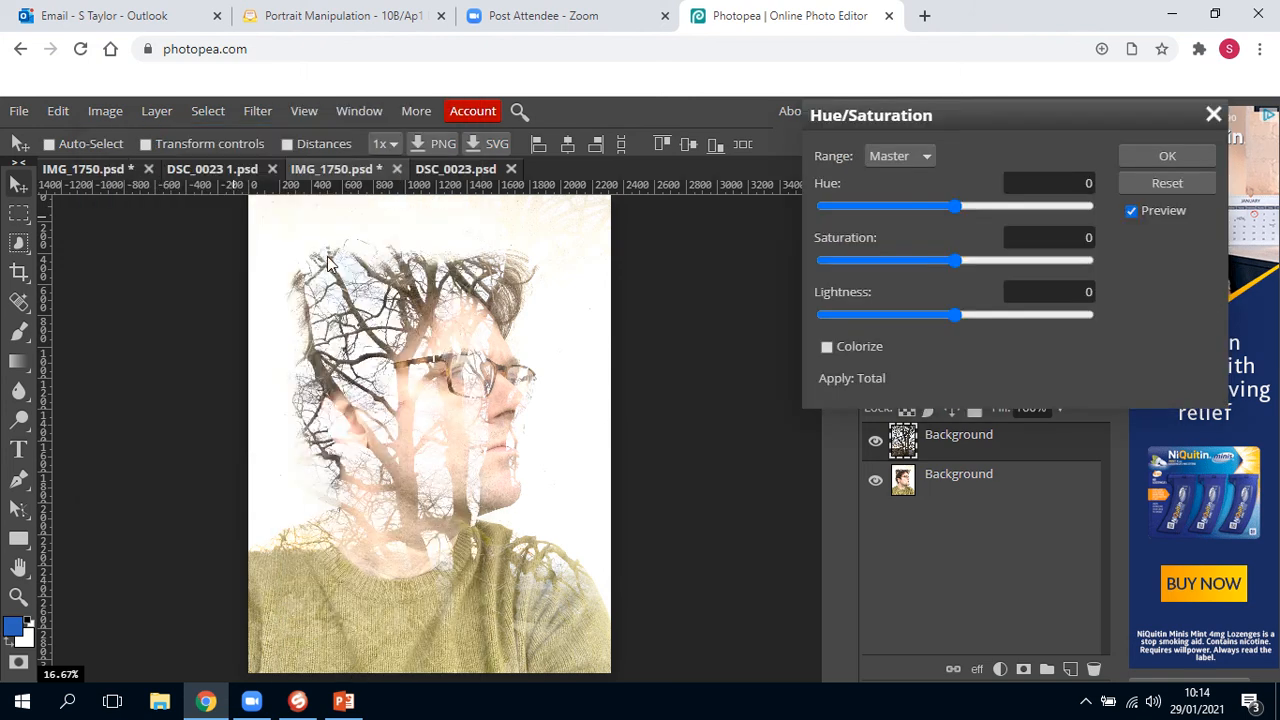
{"action": "left_click", "coordinate": [956, 258]}
{"action": "left_click_drag", "start_coordinate": [881, 258], "coordinate": [816, 262]}
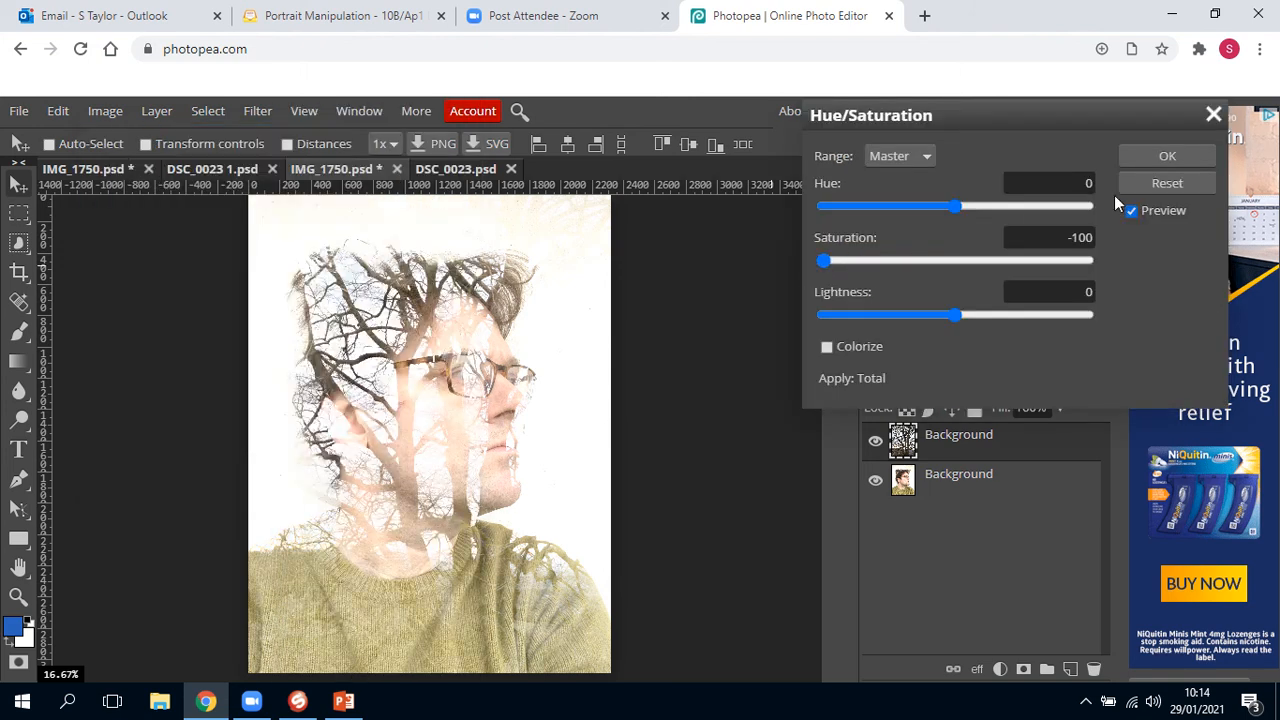
{"action": "left_click", "coordinate": [1160, 158]}
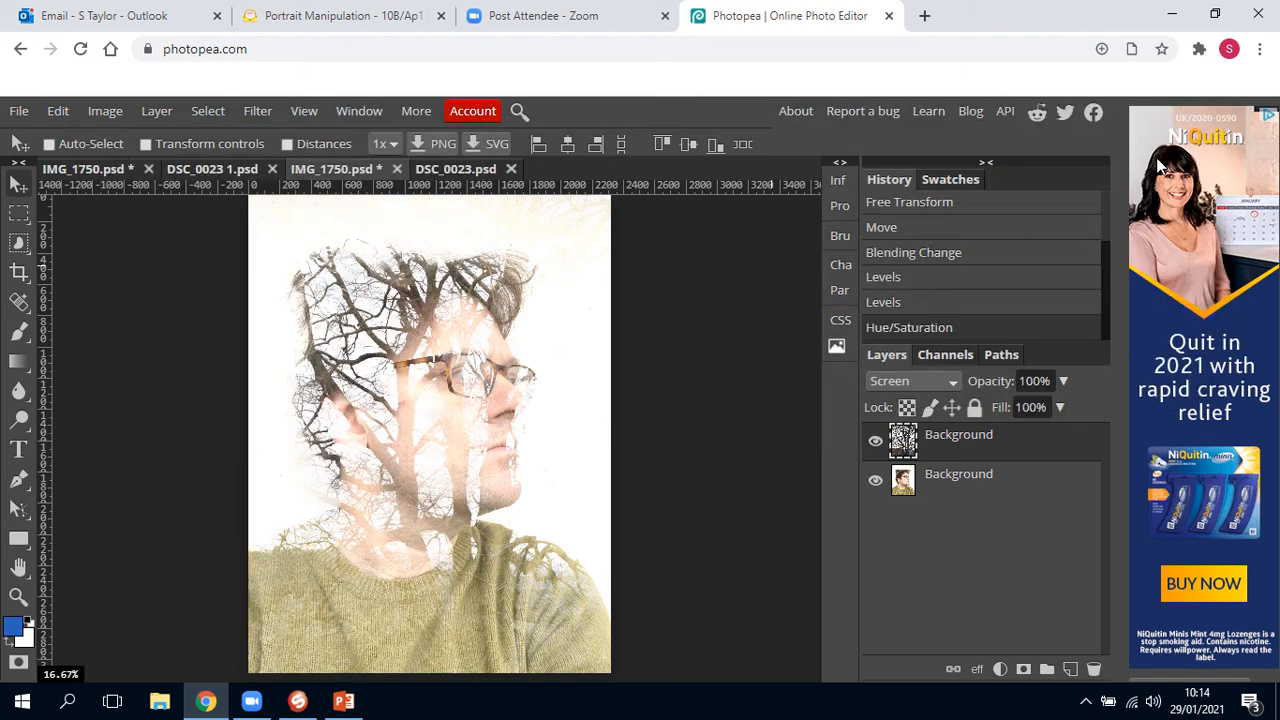
Desaturate the portrait layer to black and white with Hue/Saturation at a saturation of -100
{"action": "left_click", "coordinate": [954, 485]}
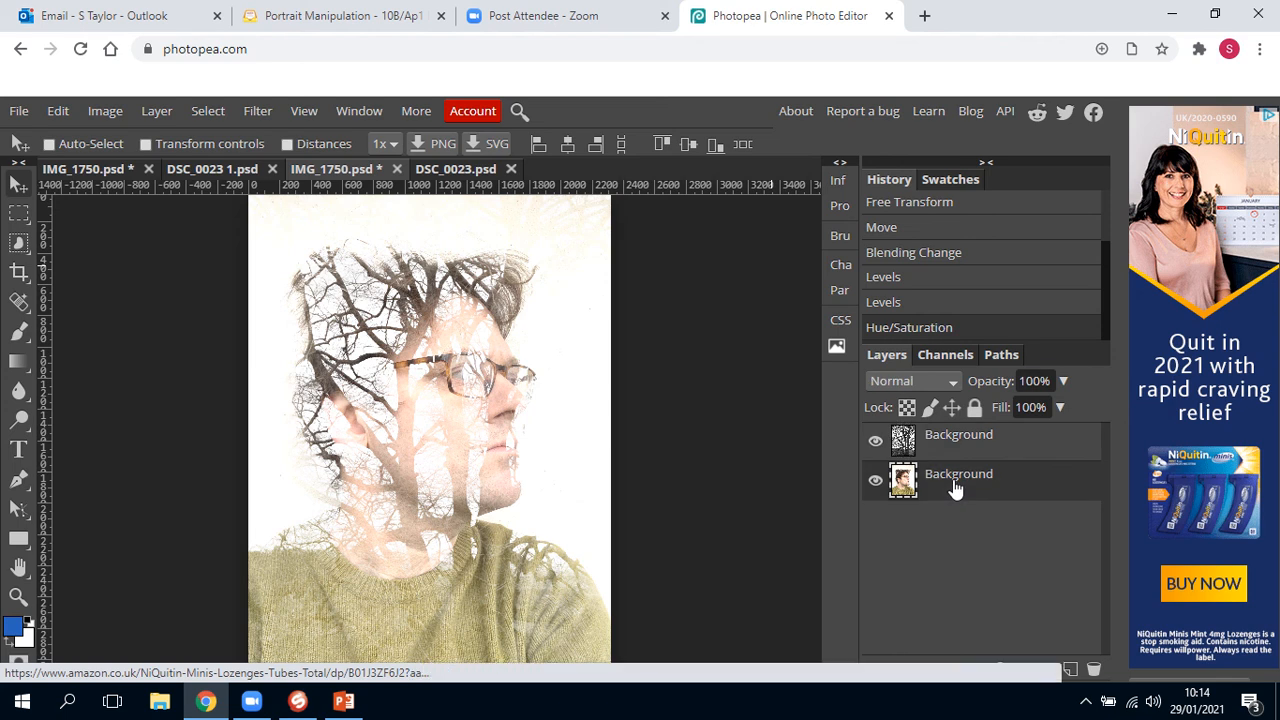
{"action": "left_click", "coordinate": [116, 109]}
{"action": "mouse_move", "coordinate": [130, 139]}
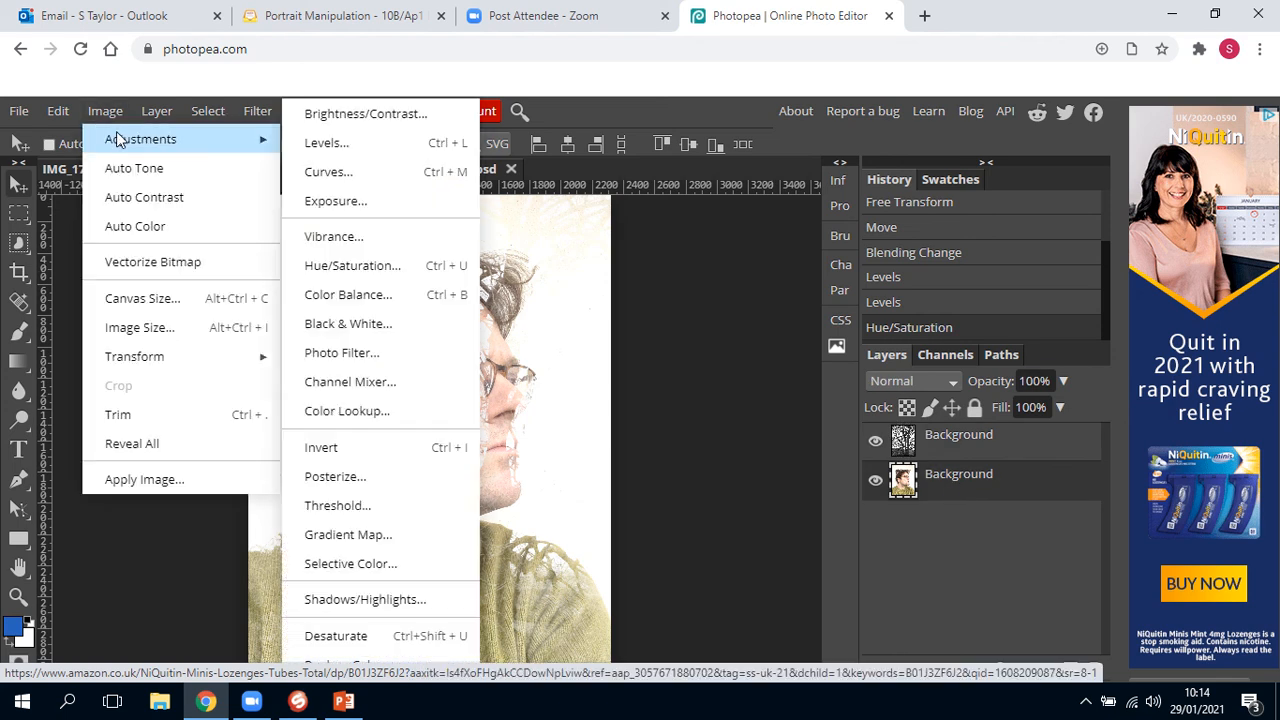
{"action": "left_click", "coordinate": [450, 269]}
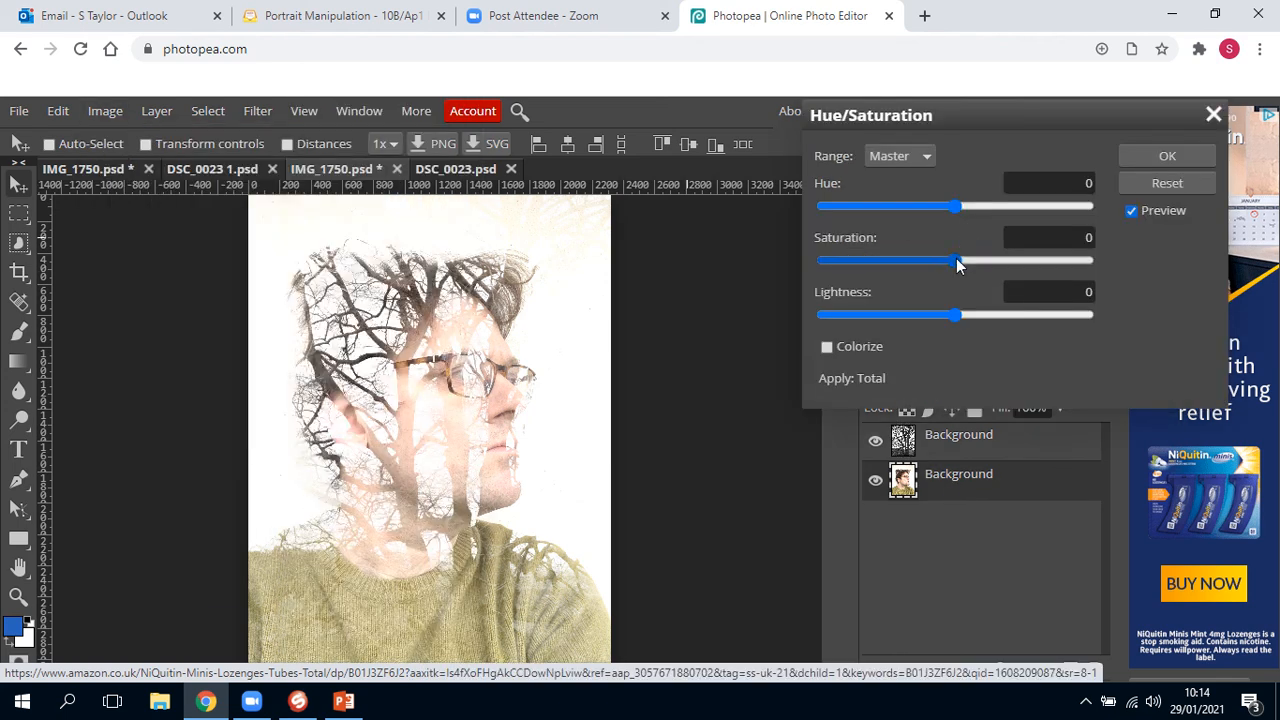
{"action": "left_click_drag", "start_coordinate": [956, 260], "coordinate": [812, 266]}
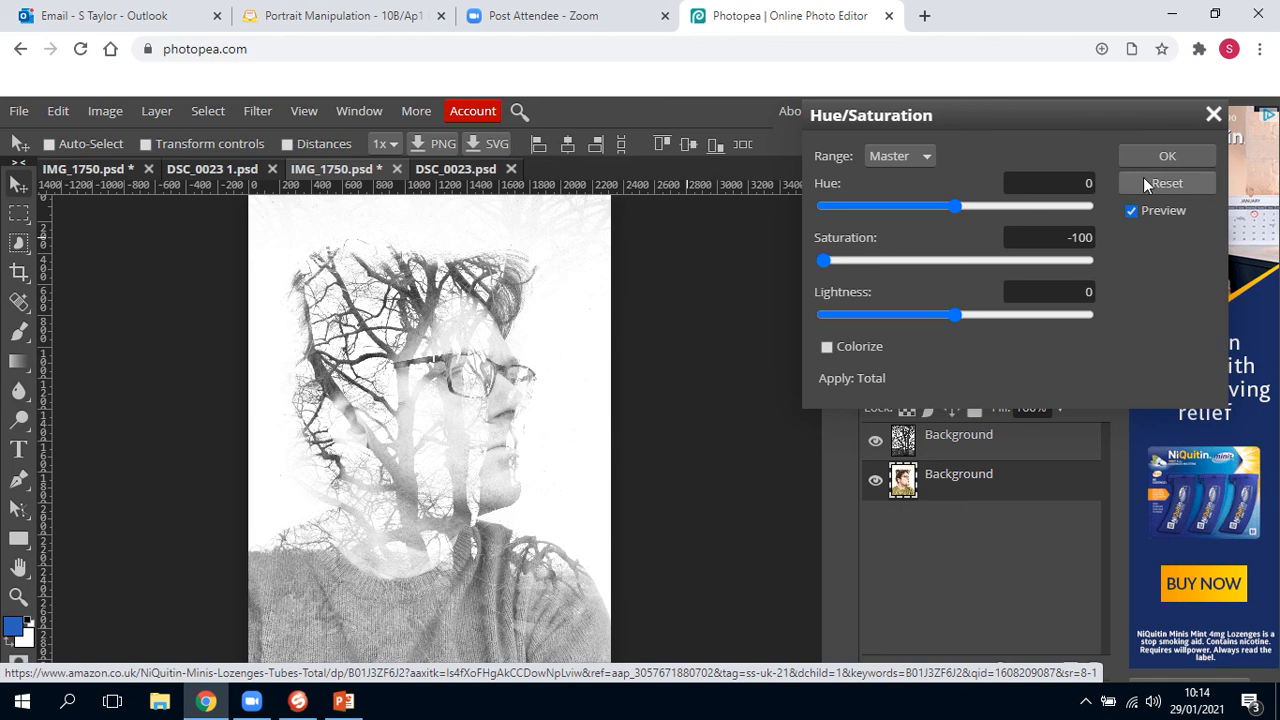
{"action": "left_click", "coordinate": [1168, 158]}
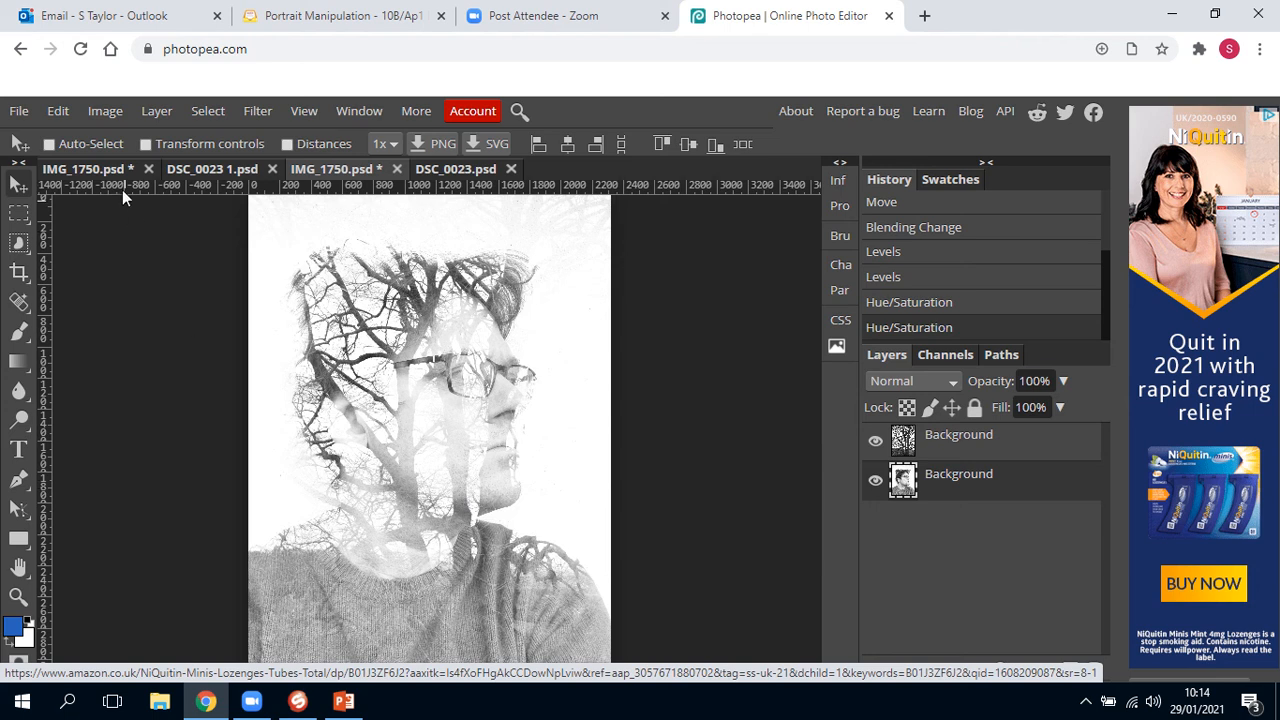
Deepen the portrait layer's contrast with Levels, using a black input of 29, darker midtones and a white input of 251
{"action": "left_click", "coordinate": [112, 106]}
{"action": "mouse_move", "coordinate": [113, 146]}
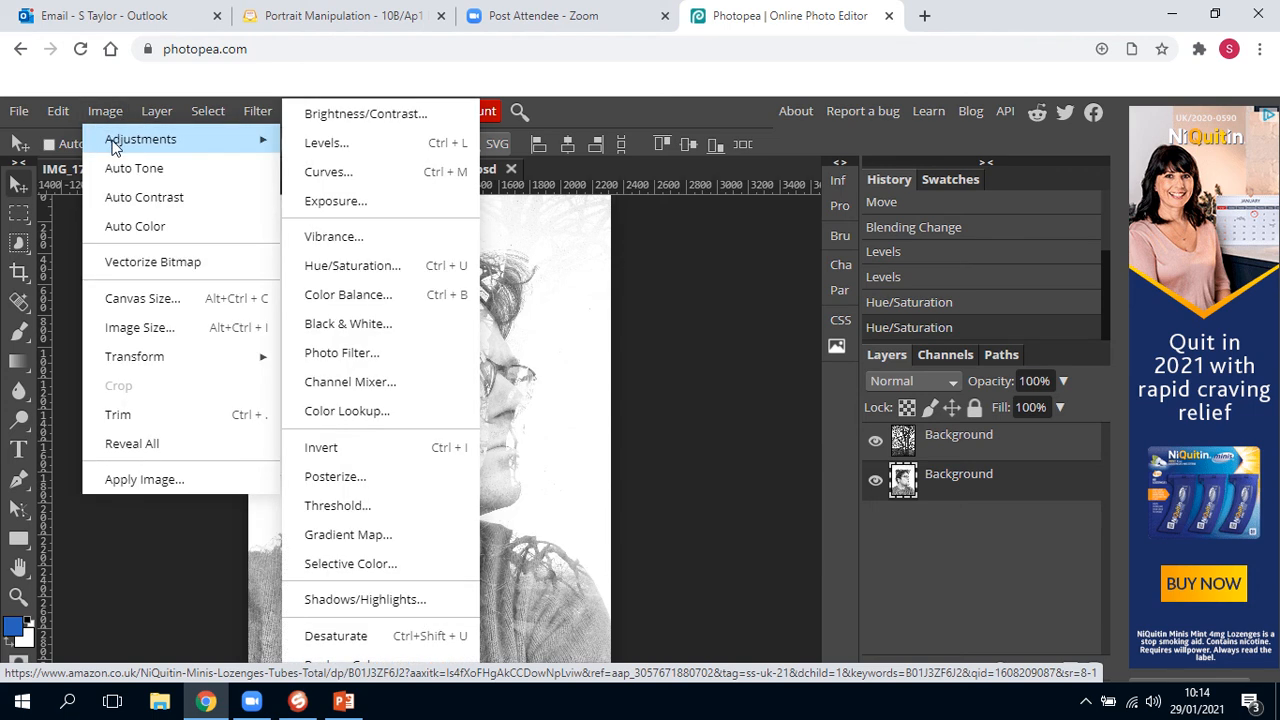
{"action": "left_click", "coordinate": [317, 146]}
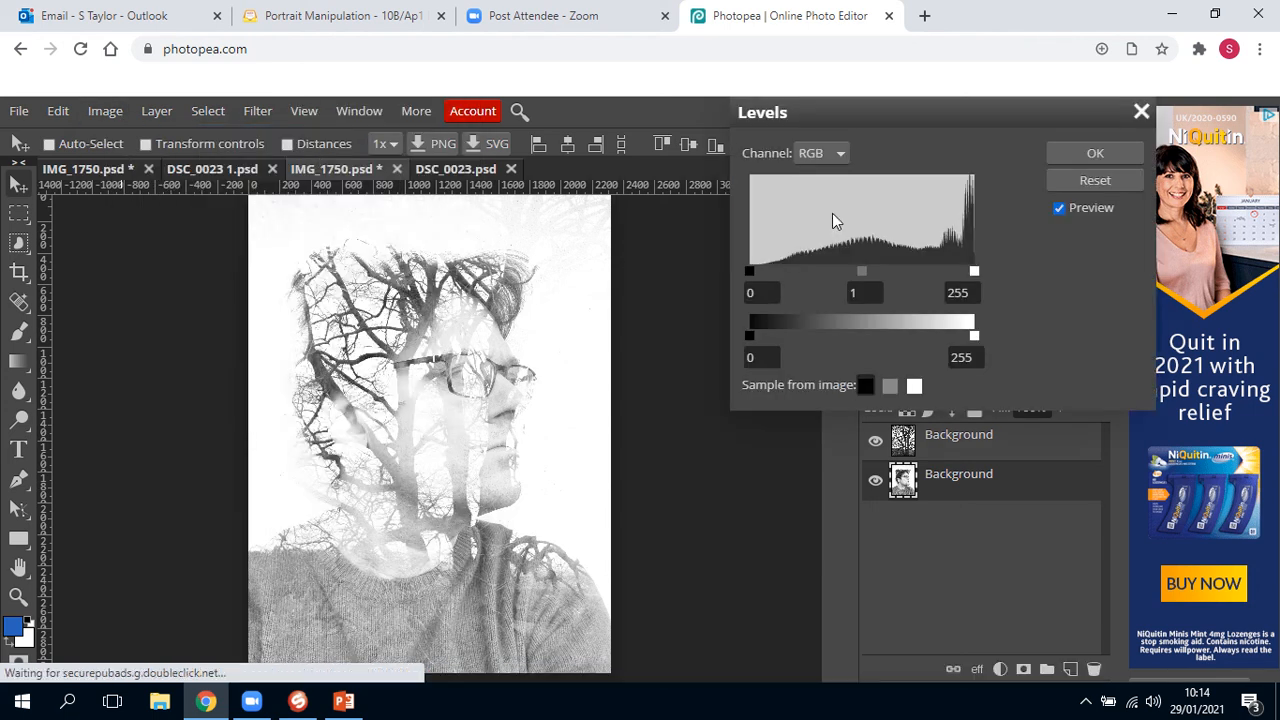
{"action": "left_click_drag", "start_coordinate": [770, 272], "coordinate": [775, 273]}
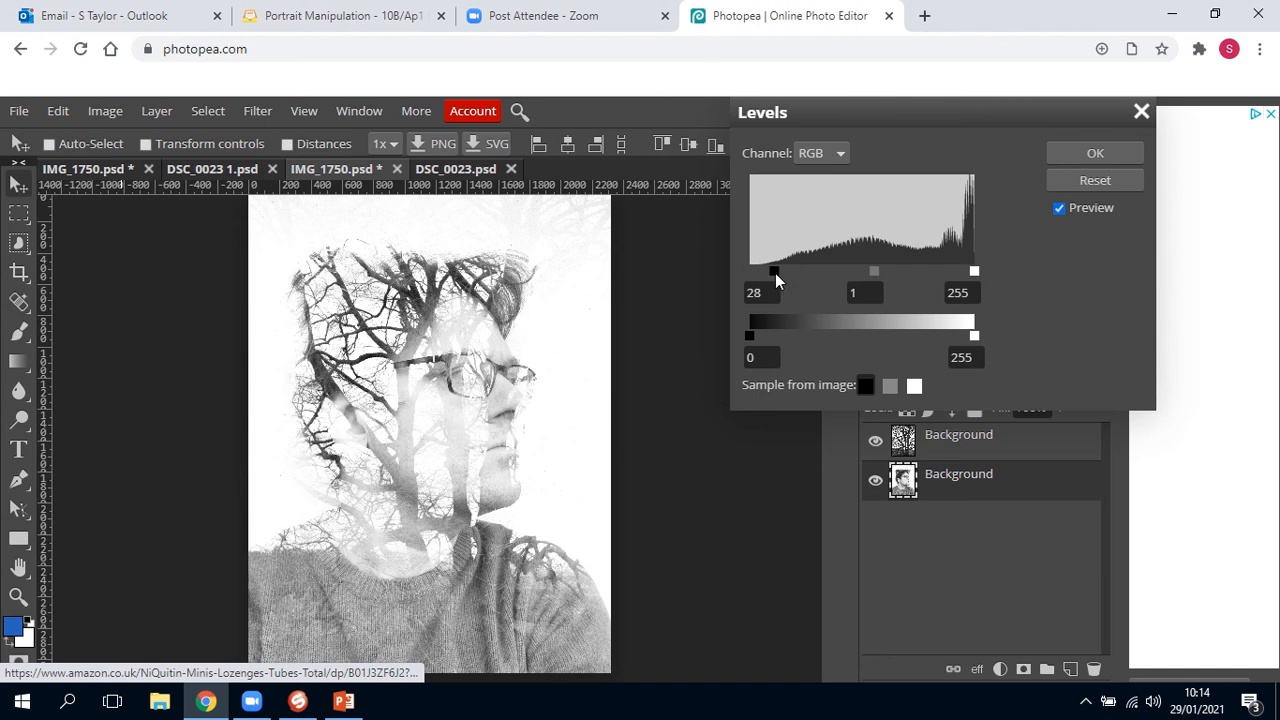
{"action": "mouse_move", "coordinate": [873, 272]}
{"action": "left_mouse_down"}
{"action": "mouse_move", "coordinate": [958, 273]}
{"action": "mouse_move", "coordinate": [887, 271]}
{"action": "left_mouse_up"}
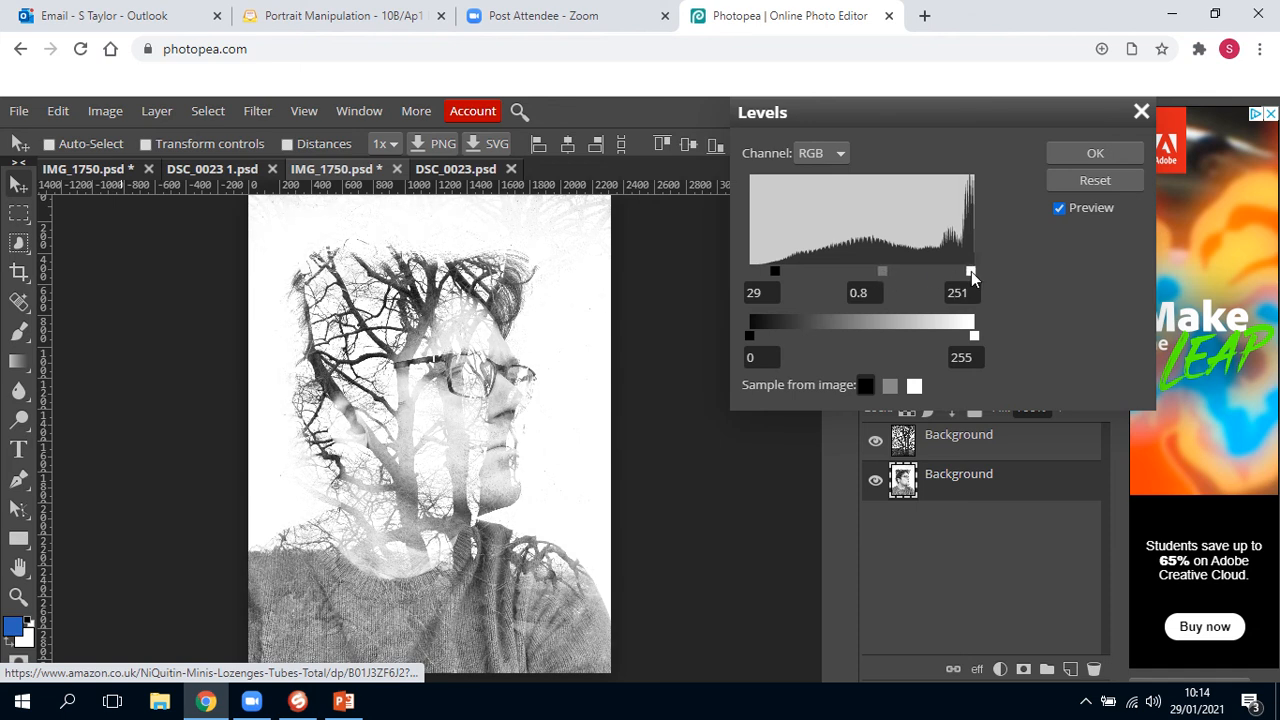
{"action": "left_click_drag", "start_coordinate": [878, 272], "coordinate": [878, 271]}
{"action": "left_click", "coordinate": [1077, 148]}
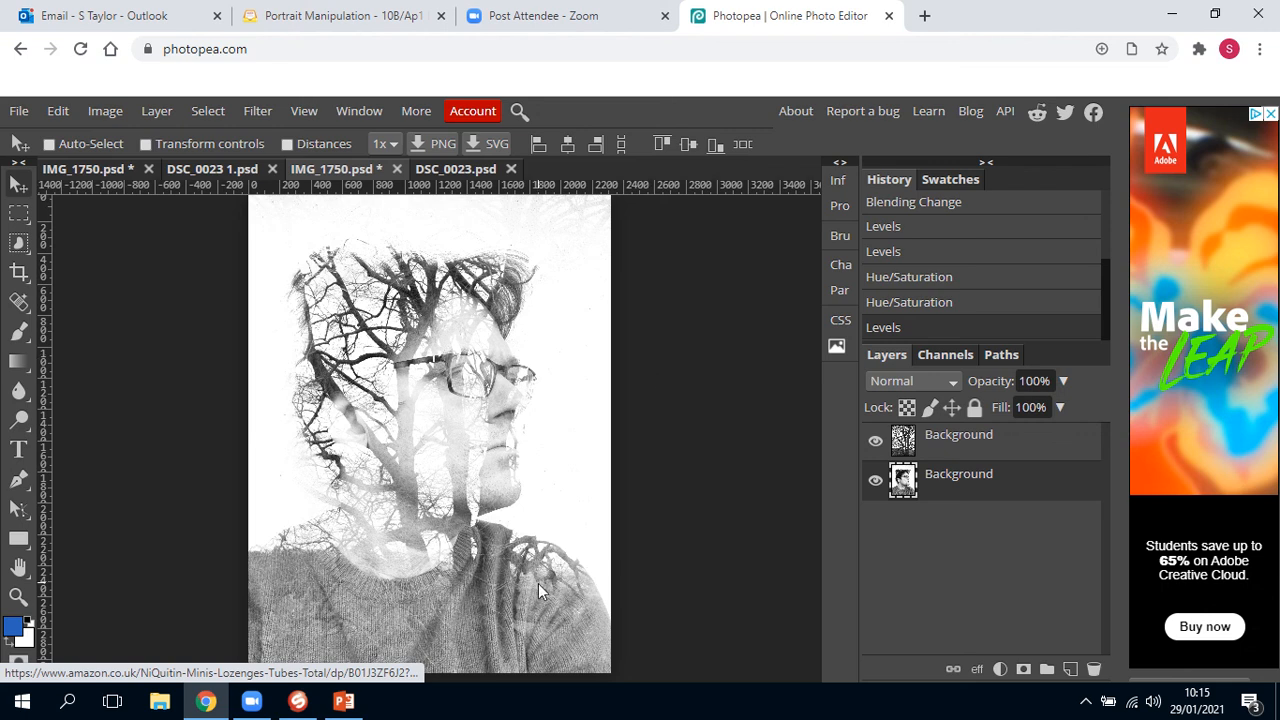
Crop the composition to the head and shoulders, trimming a thin margin from the top and sides and most of the jumper below
{"action": "left_click", "coordinate": [19, 271]}
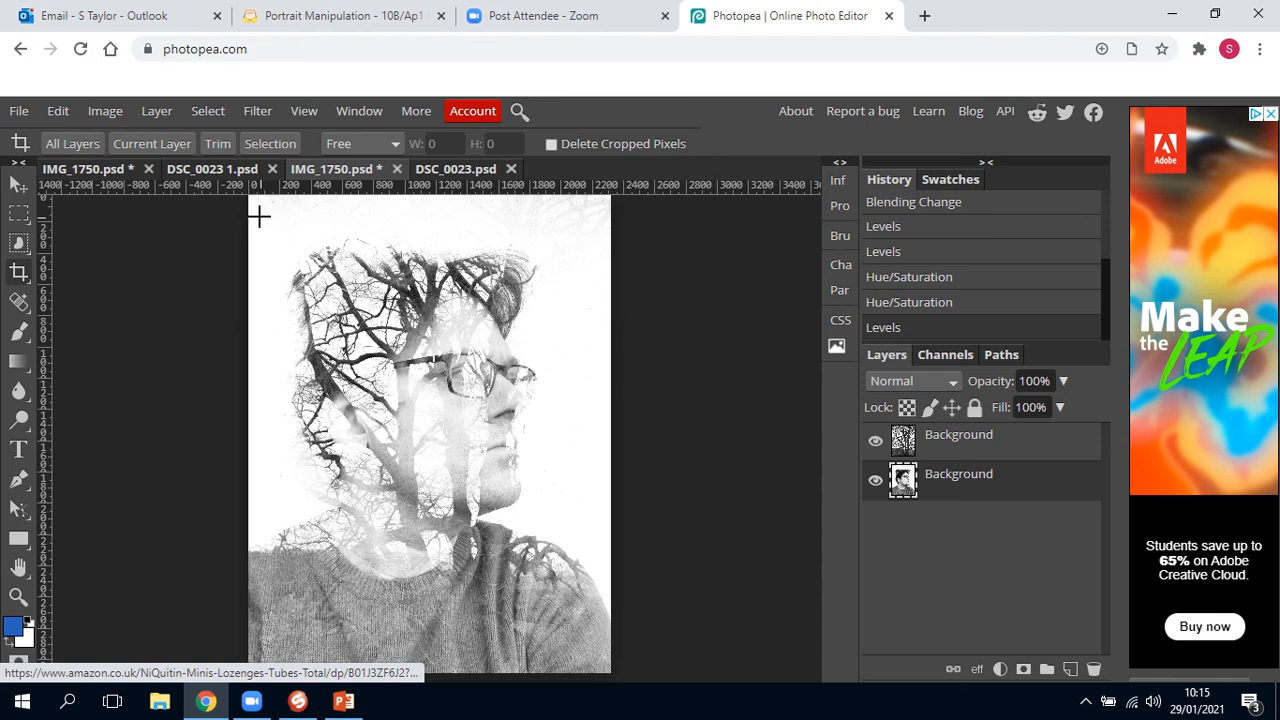
{"action": "left_click_drag", "start_coordinate": [260, 208], "coordinate": [597, 590]}
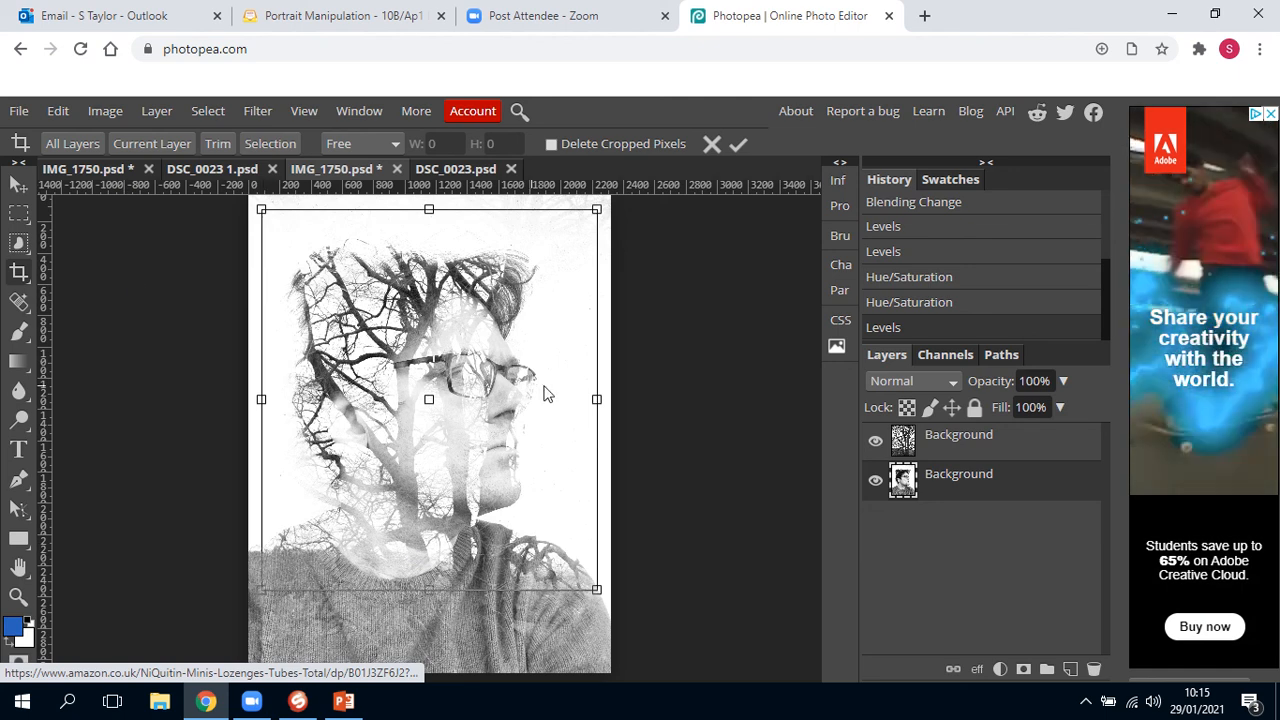
{"action": "left_click", "coordinate": [739, 144]}
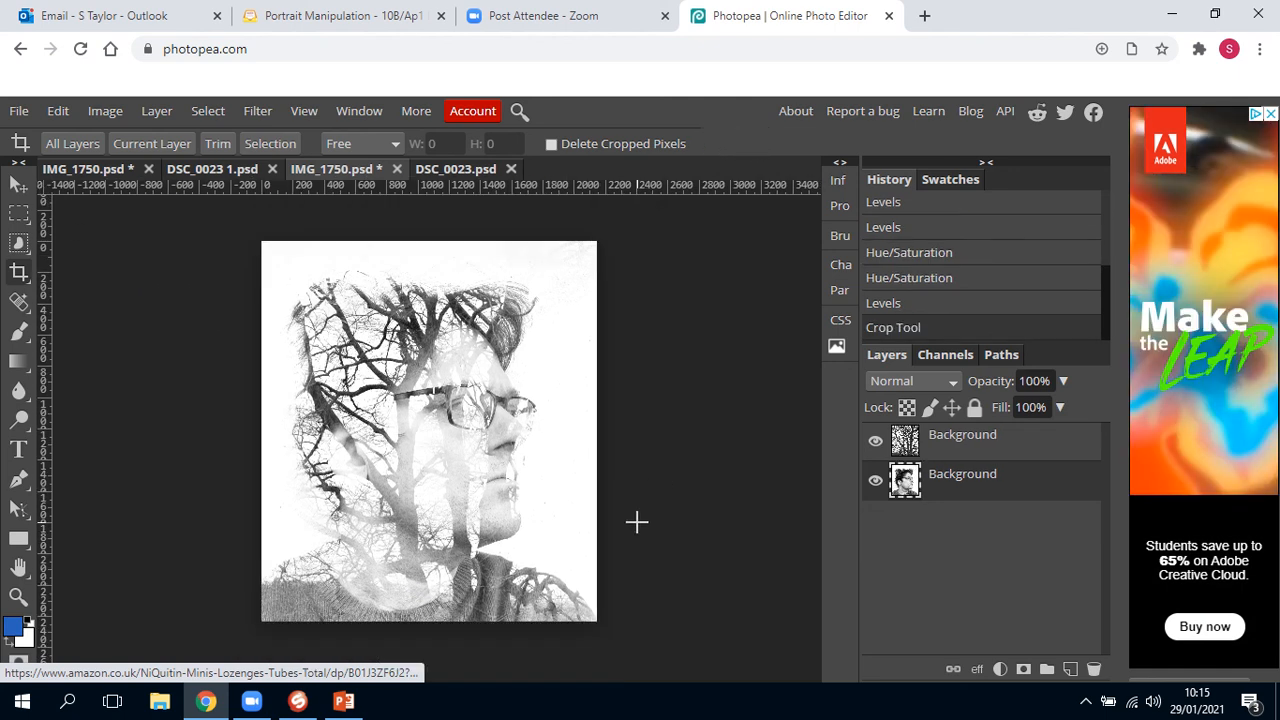
Export the finished composition as a JPG and save it to the Desktop as "IMG_1750 1.jpg"
{"action": "left_click", "coordinate": [24, 112]}
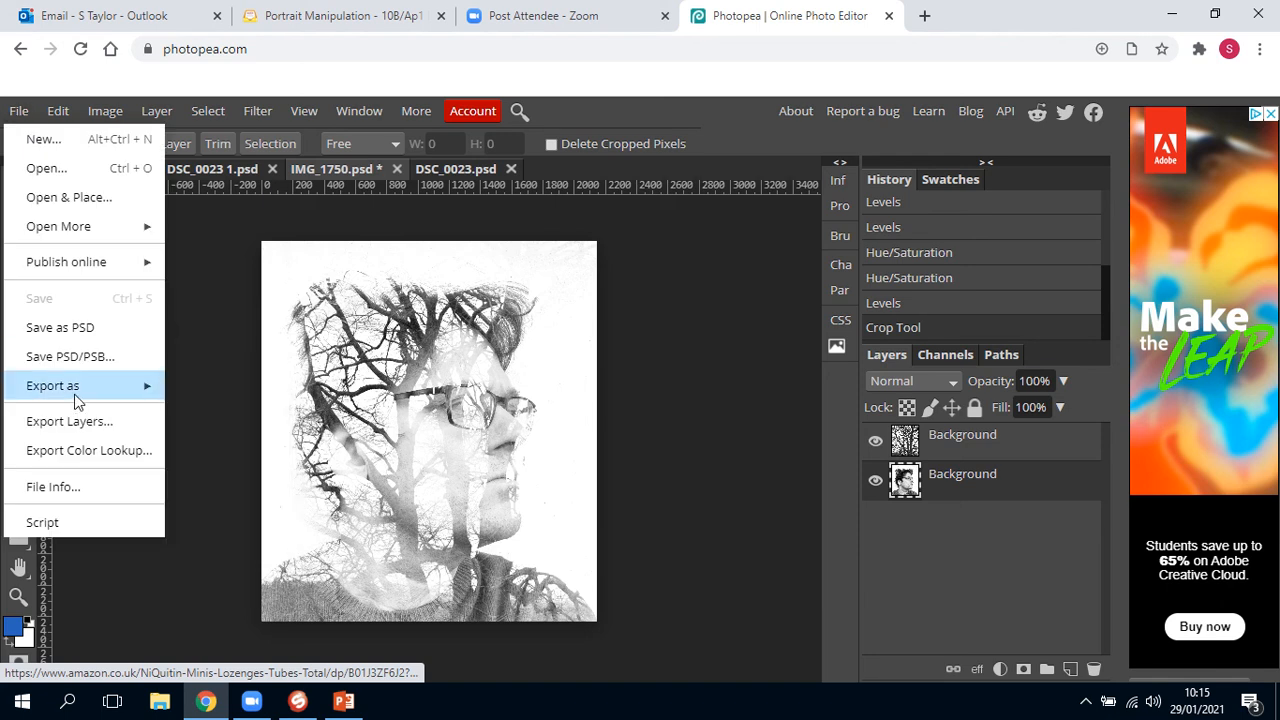
{"action": "mouse_move", "coordinate": [78, 400]}
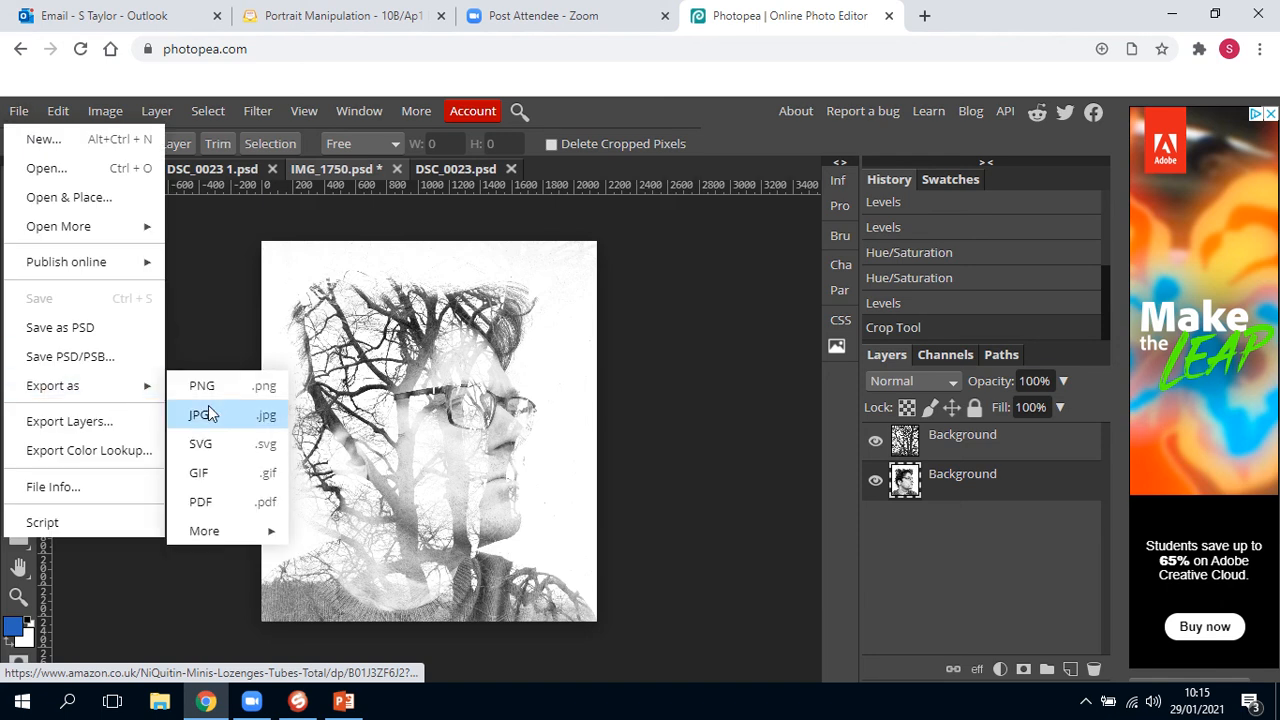
{"action": "left_click", "coordinate": [205, 414]}
{"action": "left_click", "coordinate": [706, 372]}
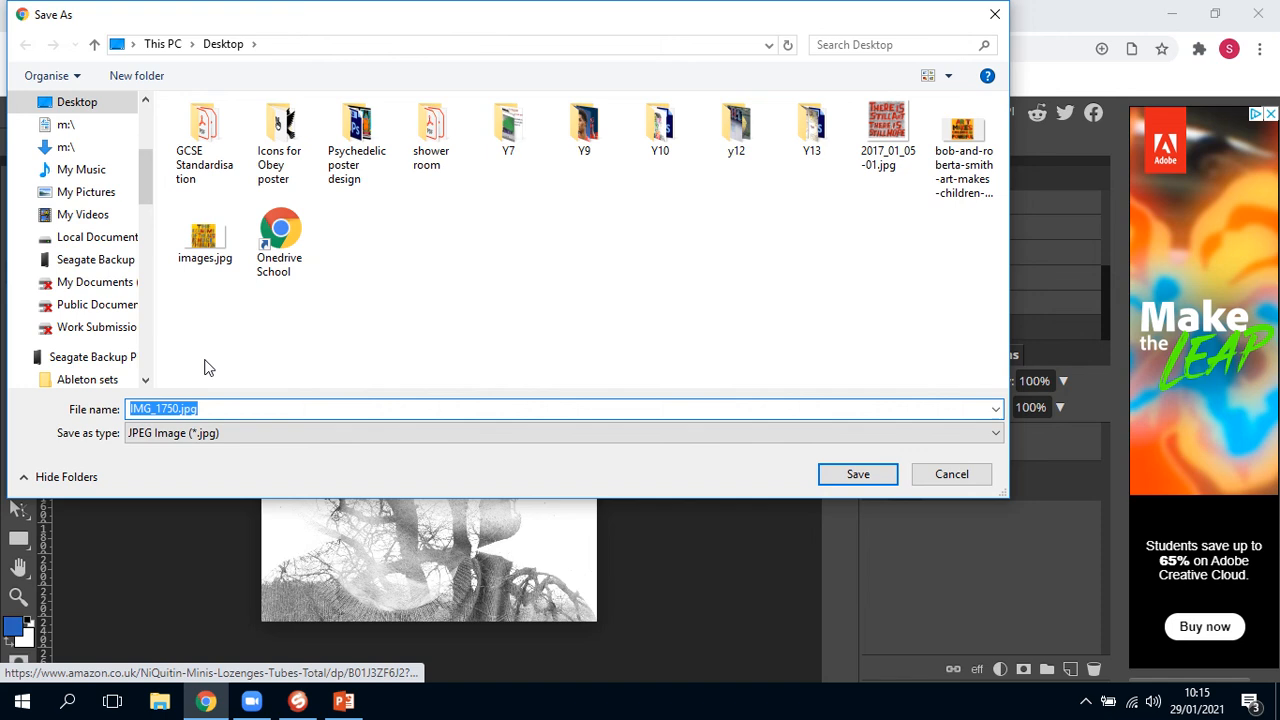
{"action": "left_click", "coordinate": [179, 408]}
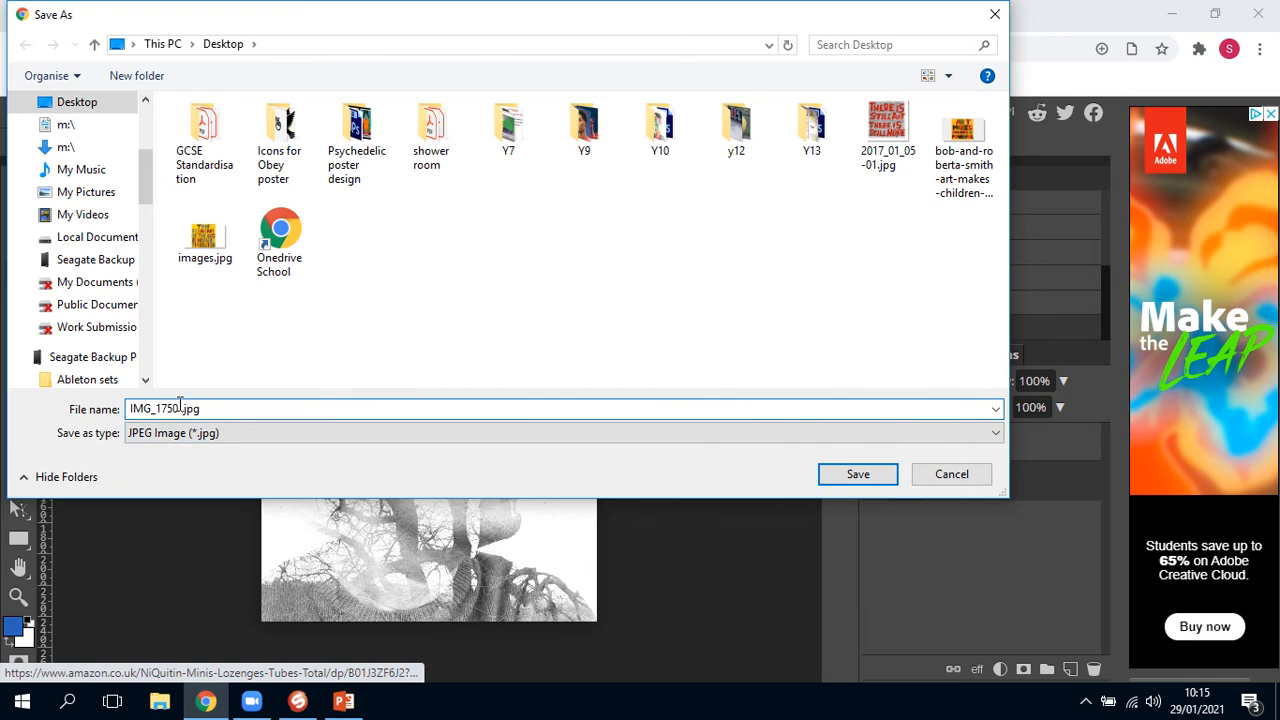
{"action": "type", "text": "1"}
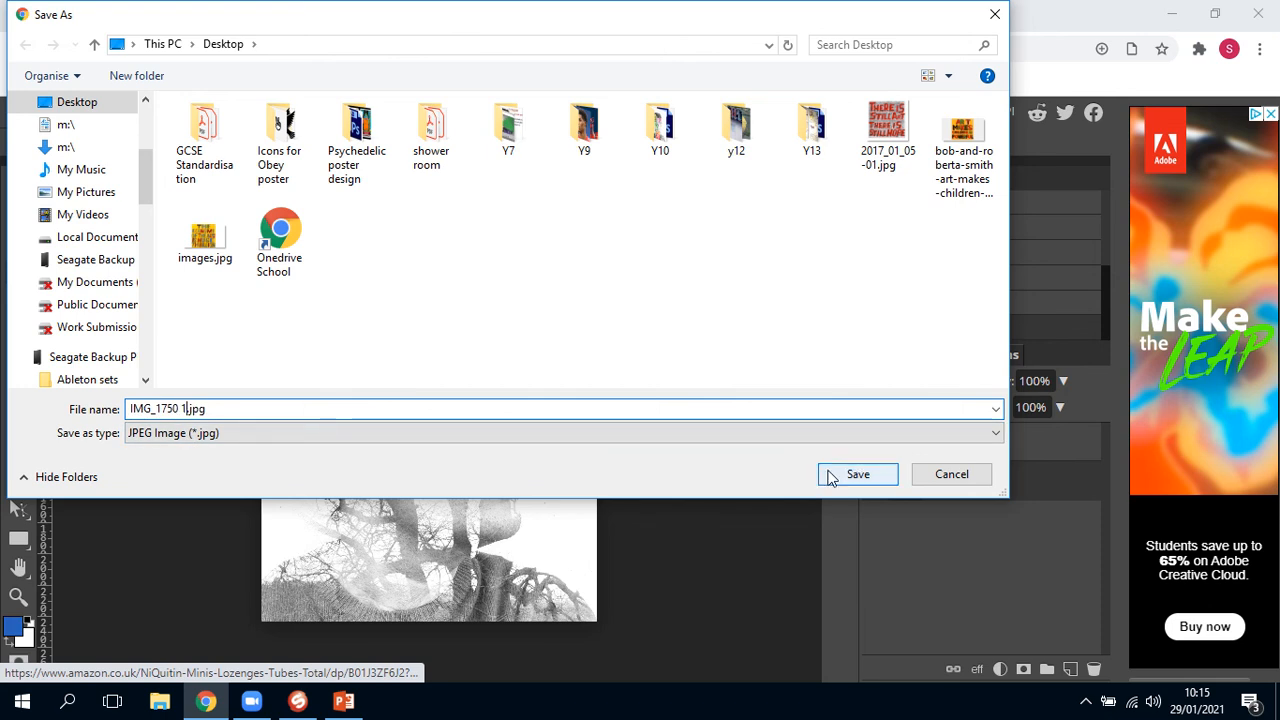
{"action": "left_click", "coordinate": [857, 474]}
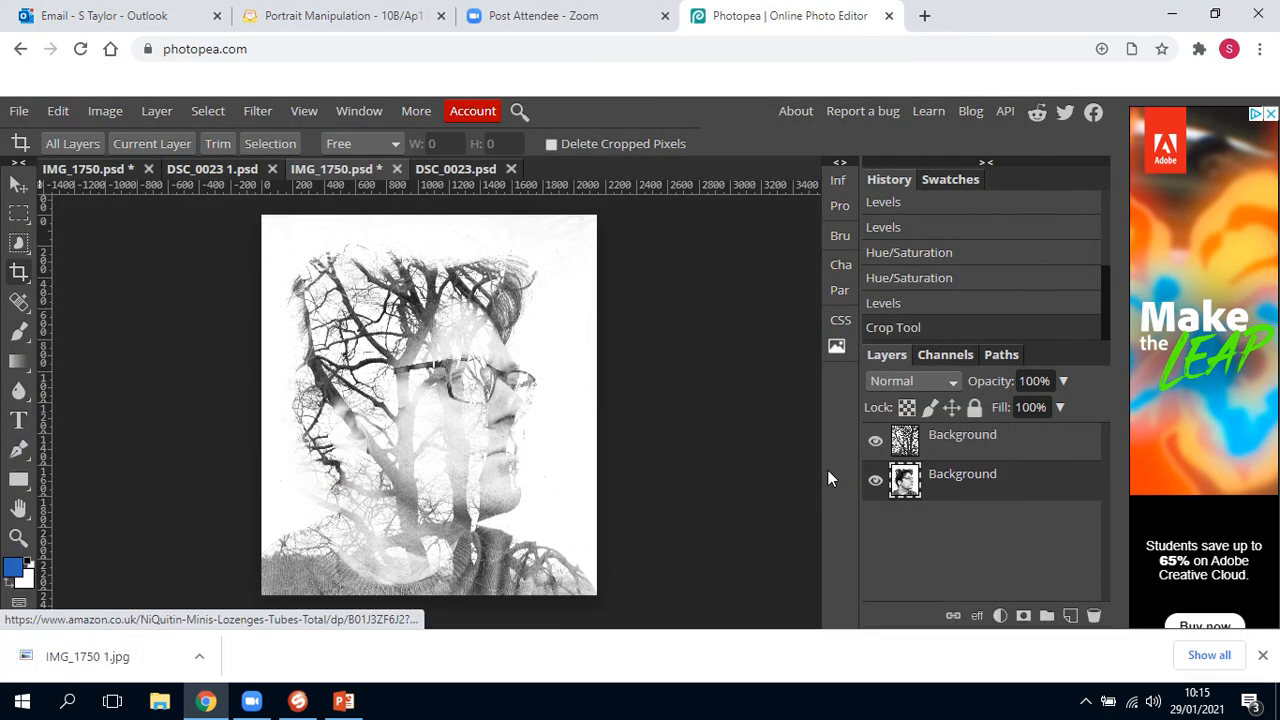